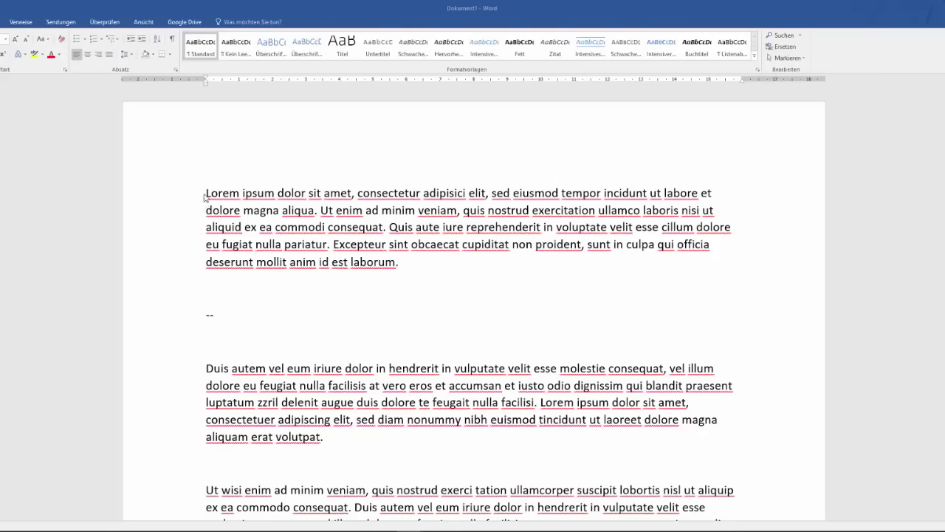
Add a new first line reading 'Mein Name ist Hase.' above the Lorem ipsum paragraph.
{"action": "left_click", "coordinate": [206, 193]}
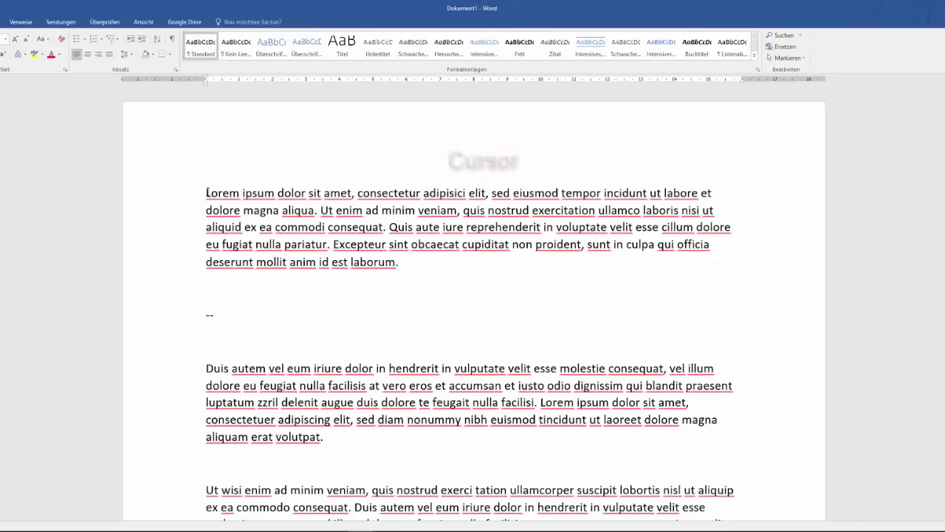
{"action": "key", "text": "Return"}
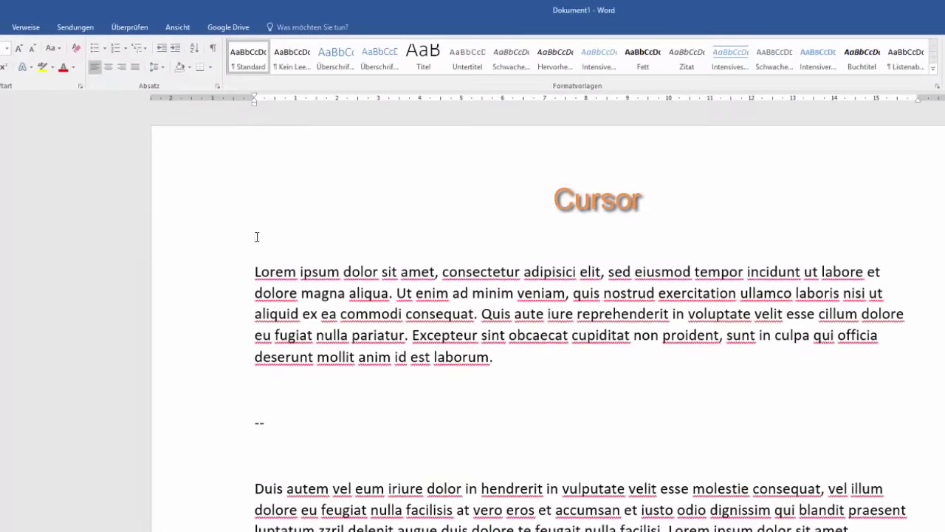
{"action": "type", "text": "Me"}
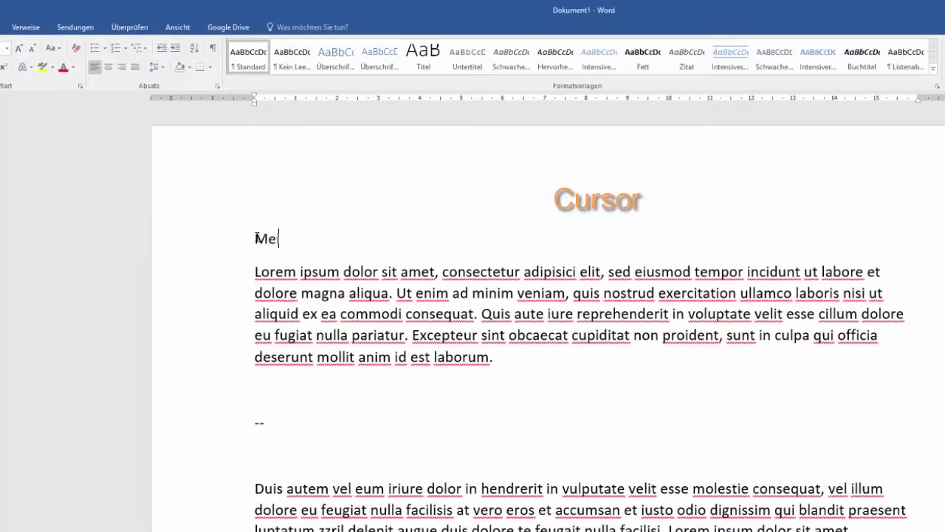
{"action": "type", "text": "in "}
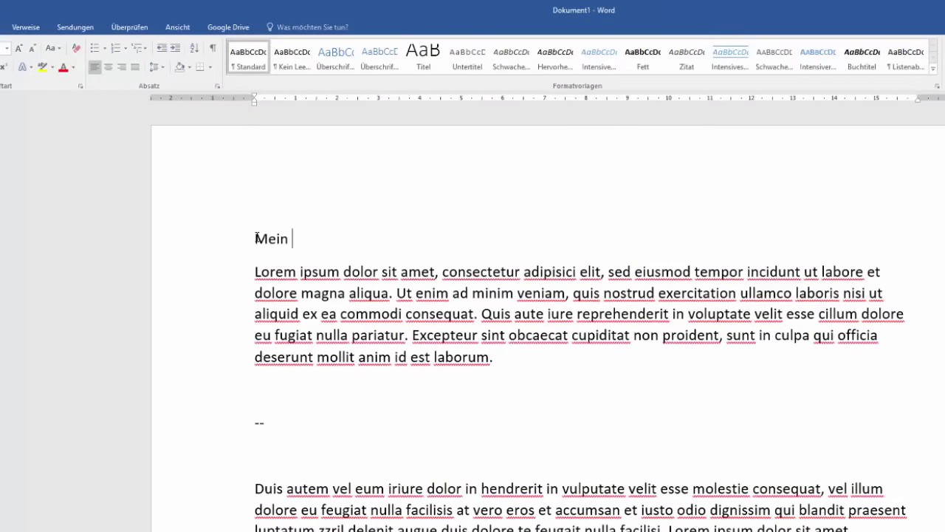
{"action": "type", "text": "Name ist "}
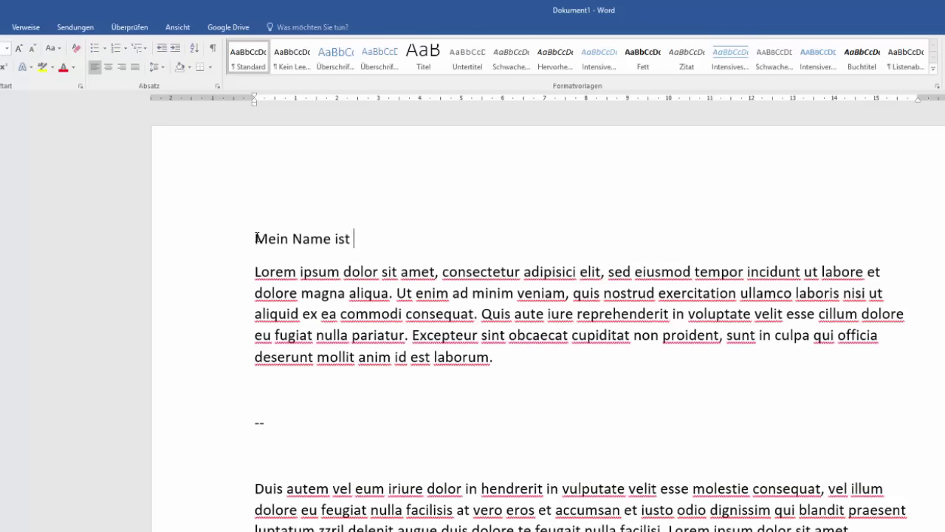
{"action": "type", "text": "Hase."}
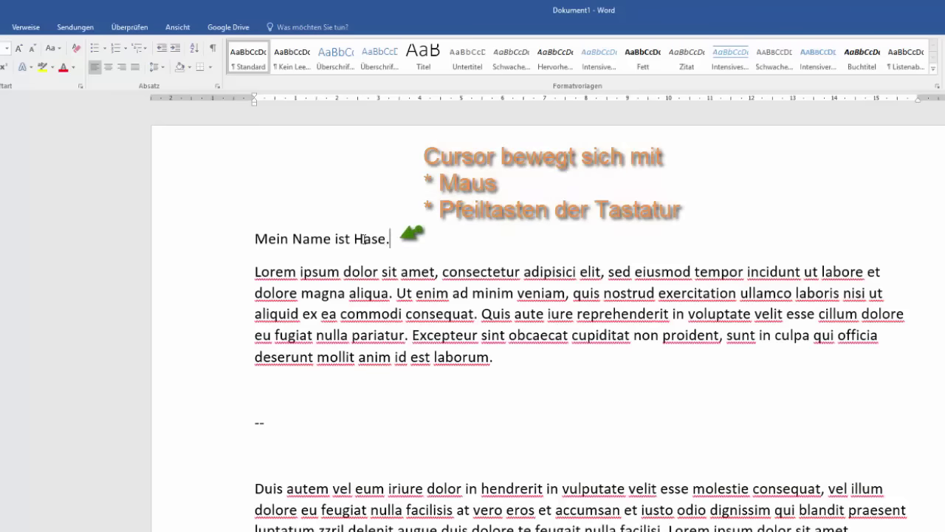
Move the caret through the words of the new line to just after 'ist'.
{"action": "left_click", "coordinate": [290, 239]}
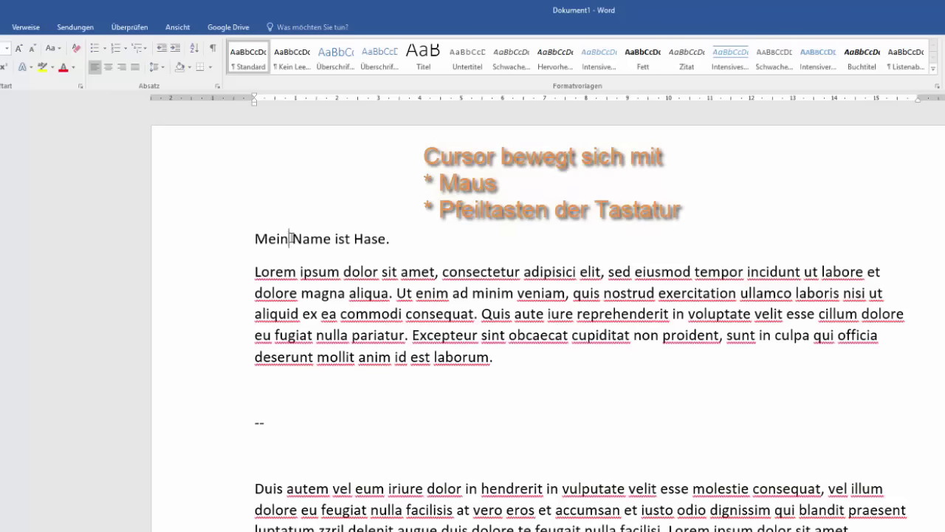
{"action": "left_click", "coordinate": [333, 239]}
{"action": "key", "text": "Right"}
{"action": "key", "text": "Right"}
{"action": "key", "text": "Right"}
{"action": "key", "text": "Right"}
{"action": "key", "text": "Left"}
{"action": "key", "text": "Left"}
{"action": "key", "text": "Left"}
{"action": "key", "text": "Left"}
{"action": "key", "text": "Left"}
{"action": "key", "text": "Right"}
{"action": "key", "text": "Right"}
{"action": "key", "text": "Right"}
{"action": "key", "text": "Right"}
{"action": "key", "text": "Right"}
{"action": "key", "text": "Left"}
{"action": "key", "text": "Left"}
{"action": "key", "text": "Right"}
{"action": "key", "text": "Right"}
{"action": "key", "text": "Right"}
{"action": "key", "text": "Right"}
{"action": "key", "text": "Right"}
{"action": "key", "text": "Left"}
{"action": "key", "text": "Left"}
{"action": "key", "text": "Left"}
{"action": "key", "text": "Left"}
{"action": "key", "text": "Left"}
{"action": "key", "text": "Left"}
{"action": "key", "text": "Right"}
{"action": "key", "text": "Right"}
{"action": "key", "text": "Right"}
{"action": "key", "text": "Right"}
{"action": "key", "text": "Right"}
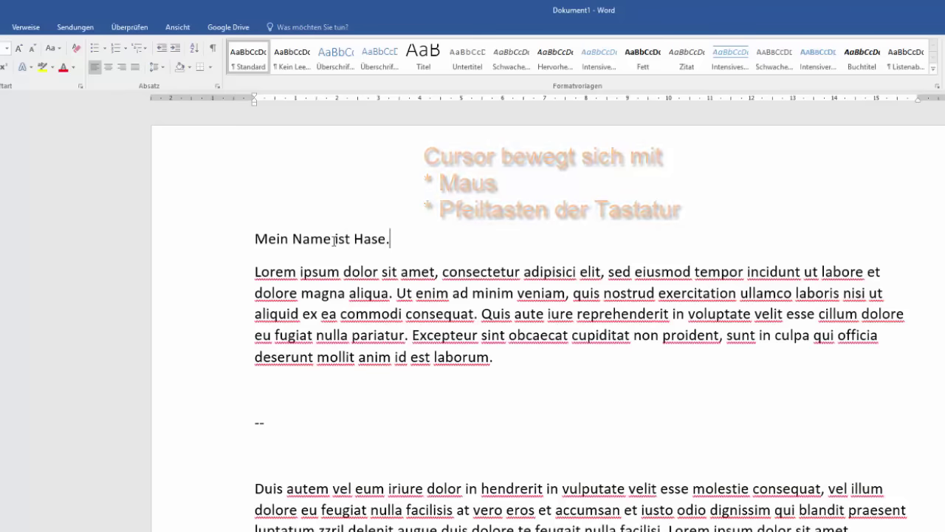
Extend the first line with ' - und ich bin bald da' and break 'da.' onto its own line.
{"action": "key", "text": "Left"}
{"action": "type", "text": "- "}
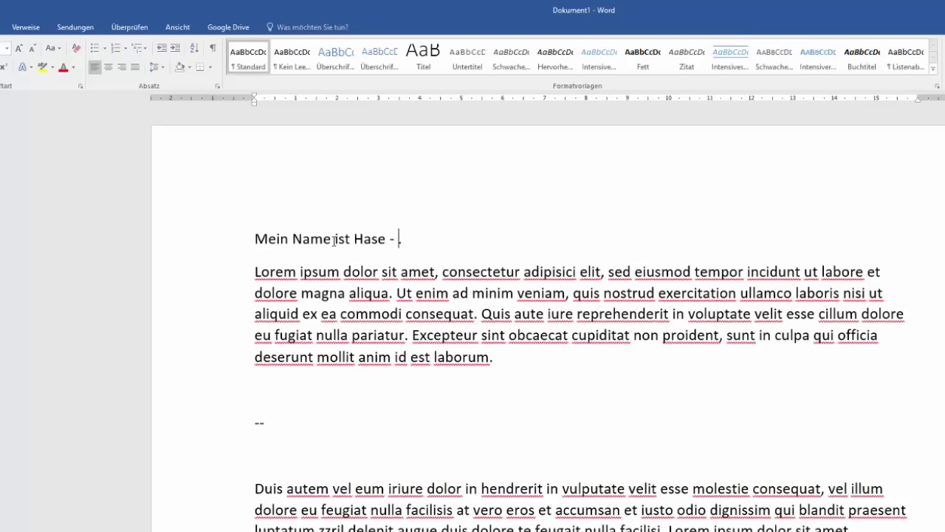
{"action": "type", "text": "u"}
{"action": "type", "text": "nd ich "}
{"action": "type", "text": "bin bald "}
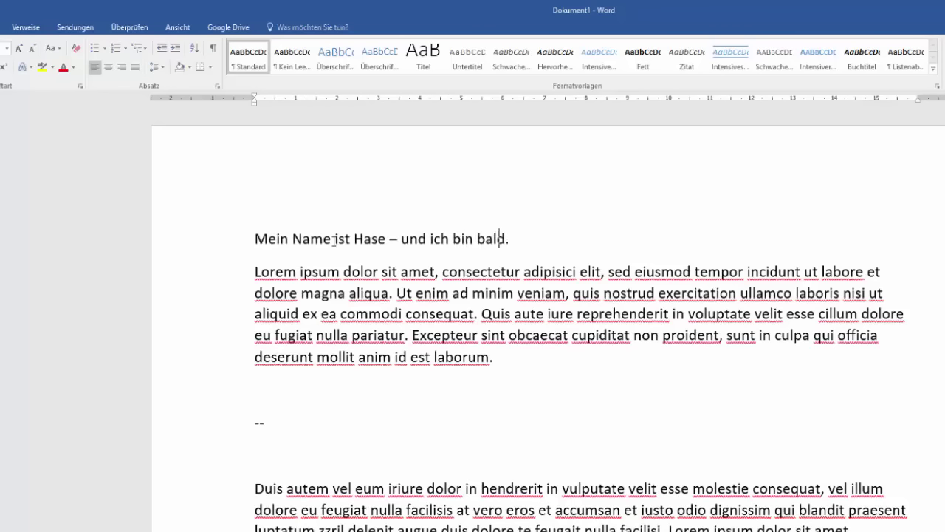
{"action": "type", "text": "da"}
{"action": "key", "text": "Left"}
{"action": "key", "text": "Left"}
{"action": "key", "text": "Return"}
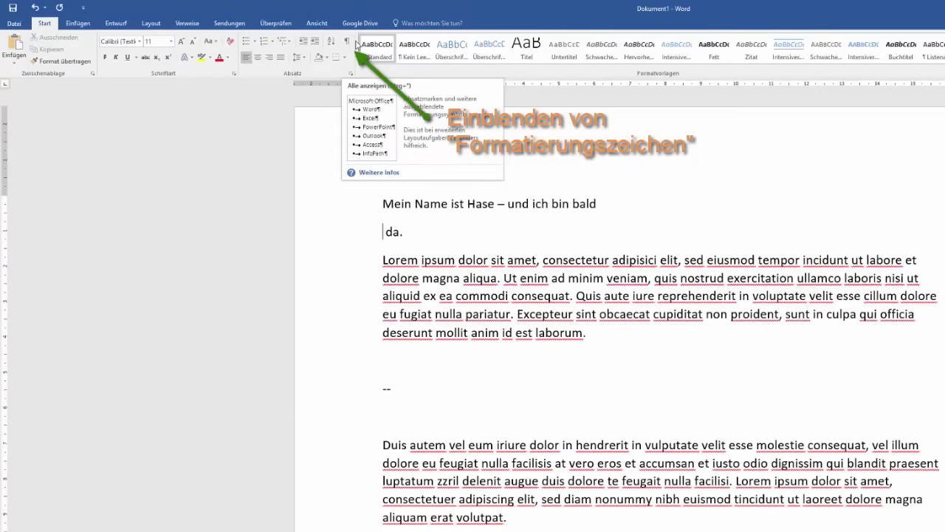
Turn on Show/Hide ¶ so formatting marks are displayed throughout the document.
{"action": "left_click", "coordinate": [87, 26]}
{"action": "left_click", "coordinate": [116, 24]}
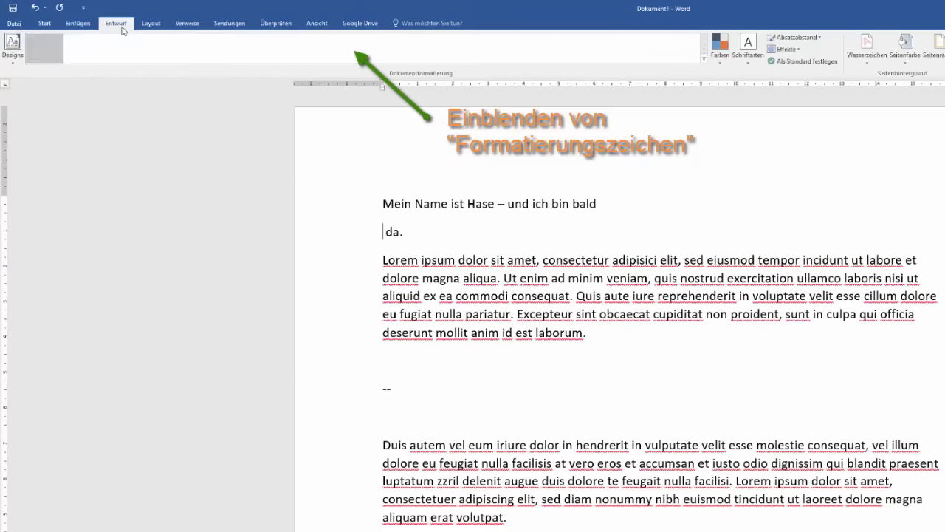
{"action": "left_click", "coordinate": [43, 26]}
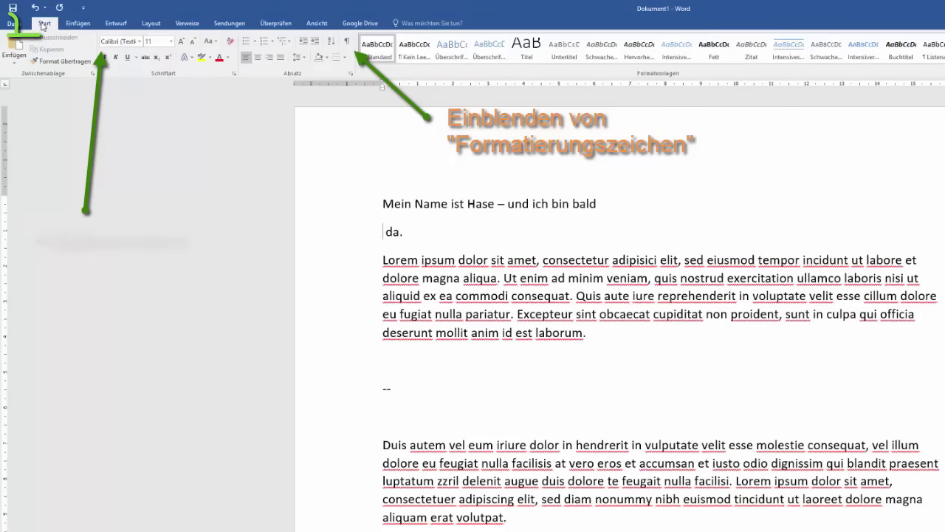
{"action": "left_click", "coordinate": [350, 44]}
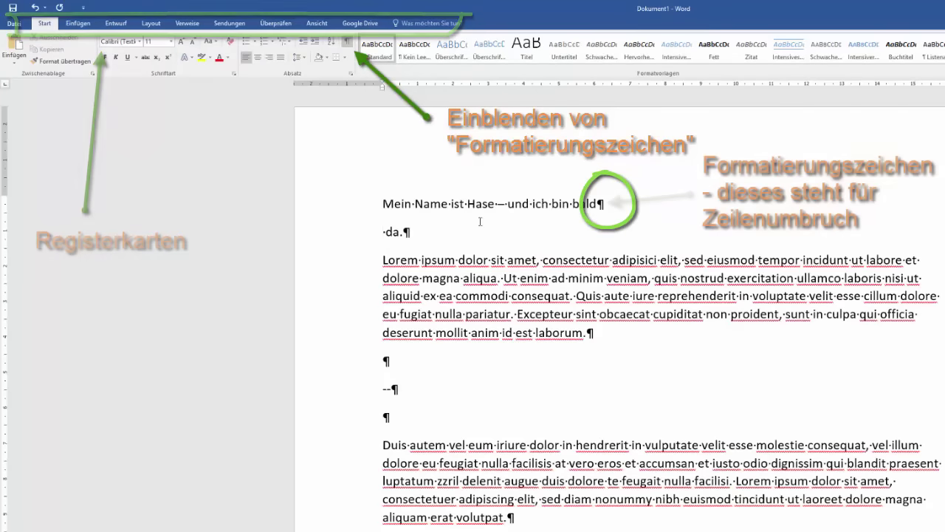
{"action": "left_click_drag", "start_coordinate": [596, 204], "coordinate": [605, 204]}
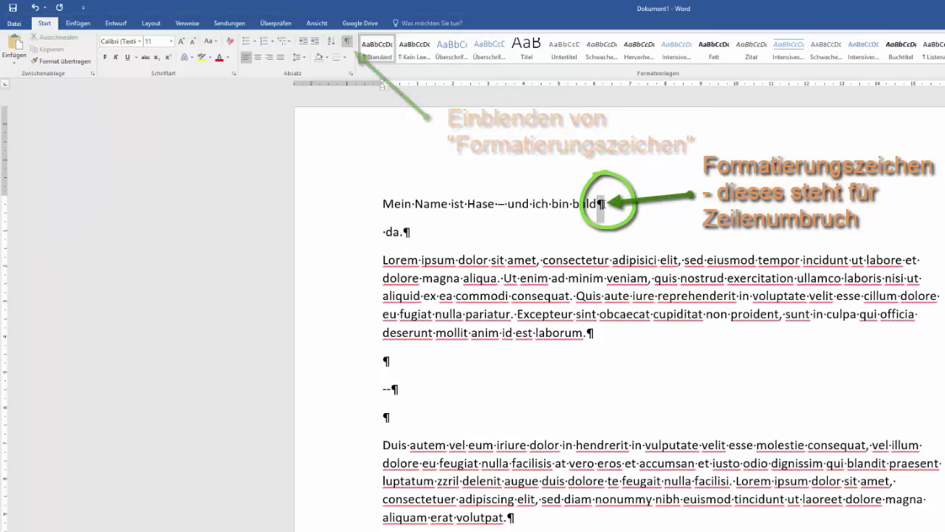
{"action": "left_click", "coordinate": [598, 204]}
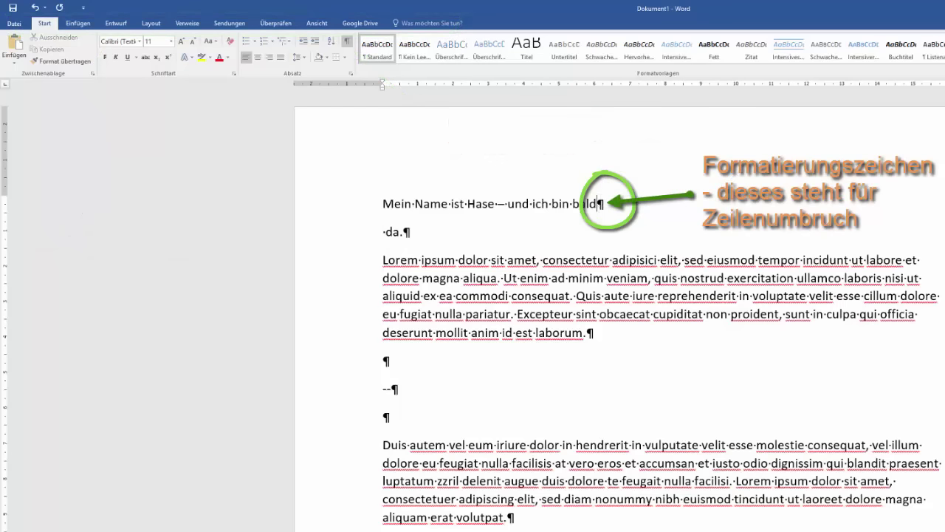
Insert tab characters after 'da.' on the second line.
{"action": "left_click", "coordinate": [407, 232]}
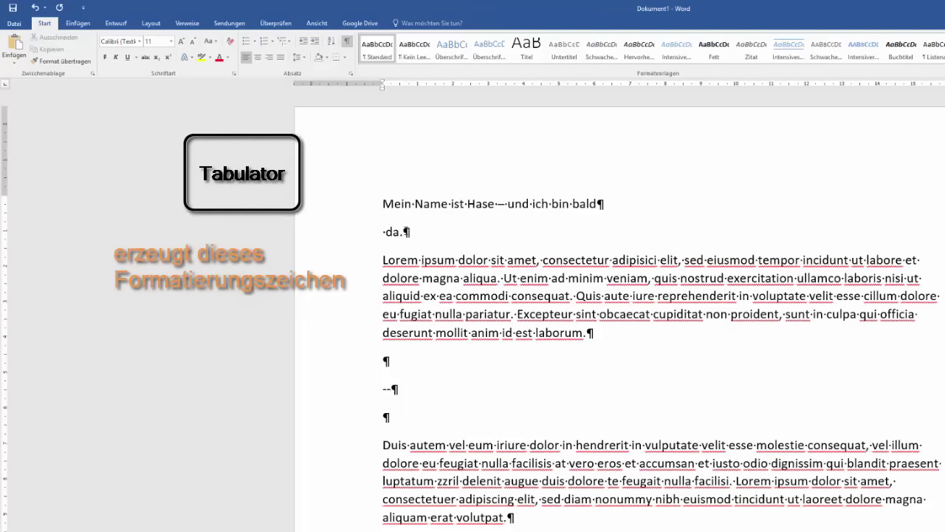
{"action": "key", "text": "Tab"}
{"action": "key", "text": "Tab"}
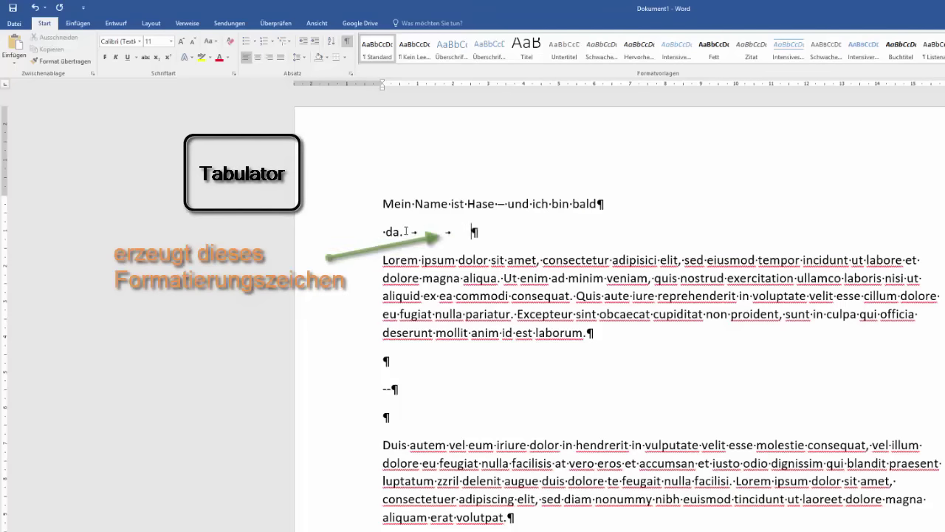
{"action": "key", "text": "Tab"}
{"action": "key", "text": "Tab"}
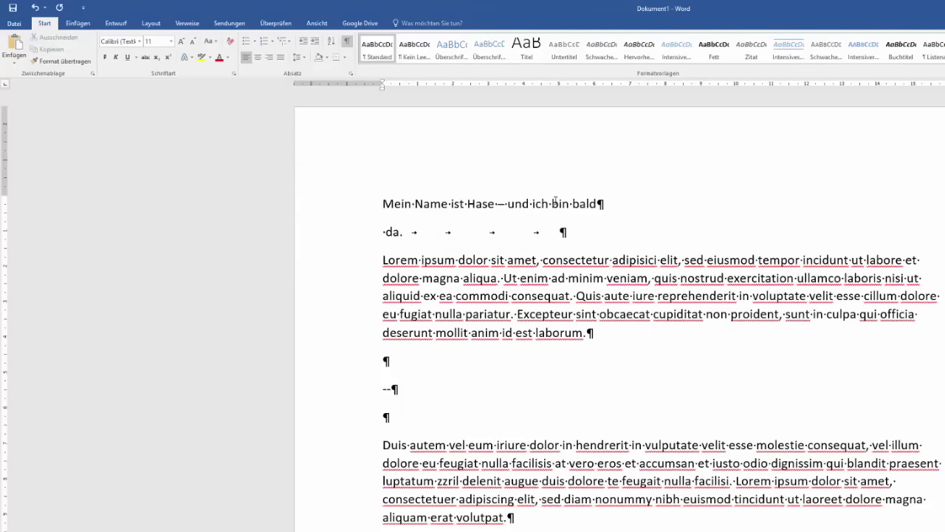
{"action": "left_click", "coordinate": [348, 44]}
{"action": "left_click", "coordinate": [349, 44]}
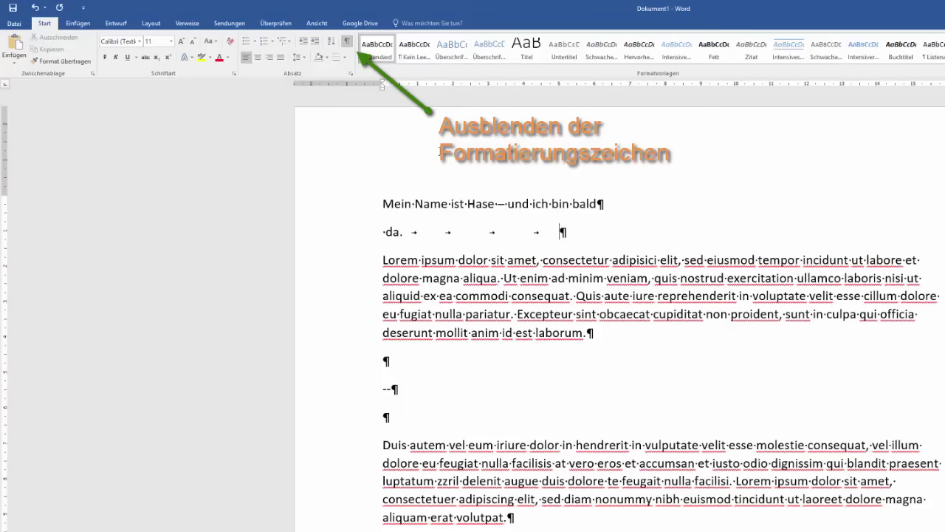
{"action": "double_click", "coordinate": [482, 203]}
{"action": "left_click", "coordinate": [481, 203]}
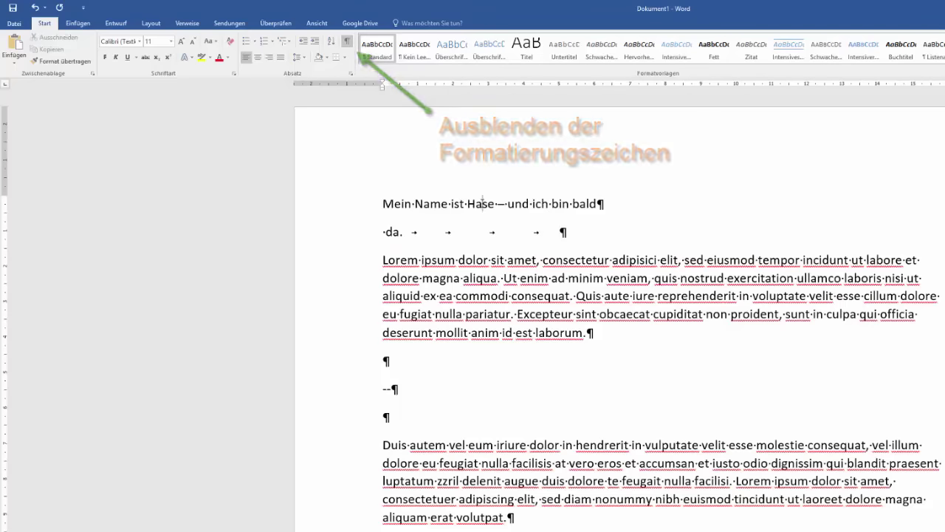
{"action": "double_click", "coordinate": [481, 203]}
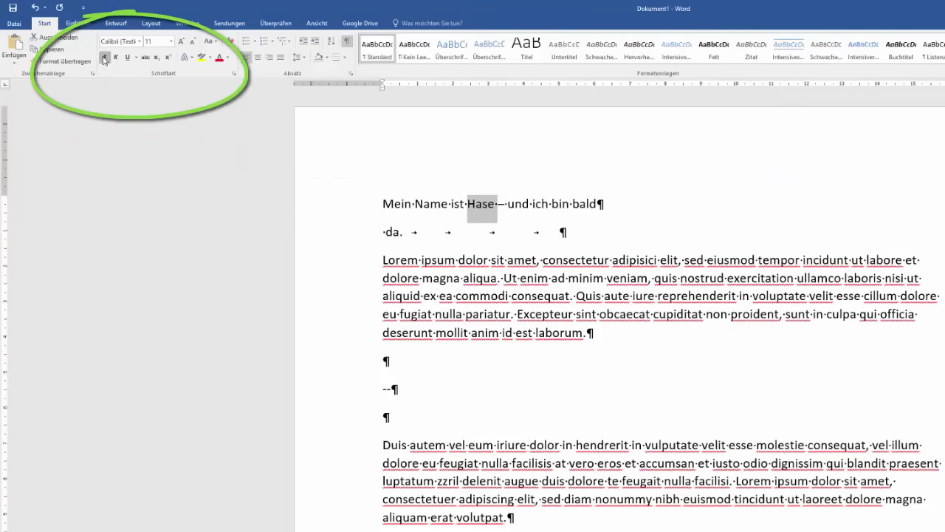
{"action": "left_click", "coordinate": [104, 59]}
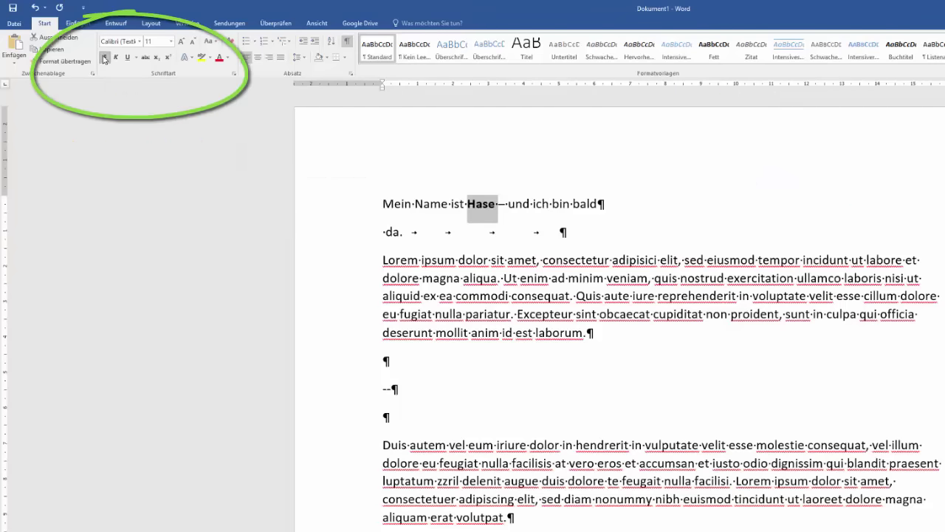
{"action": "left_click", "coordinate": [560, 205]}
{"action": "left_click_drag", "start_coordinate": [532, 205], "coordinate": [582, 208]}
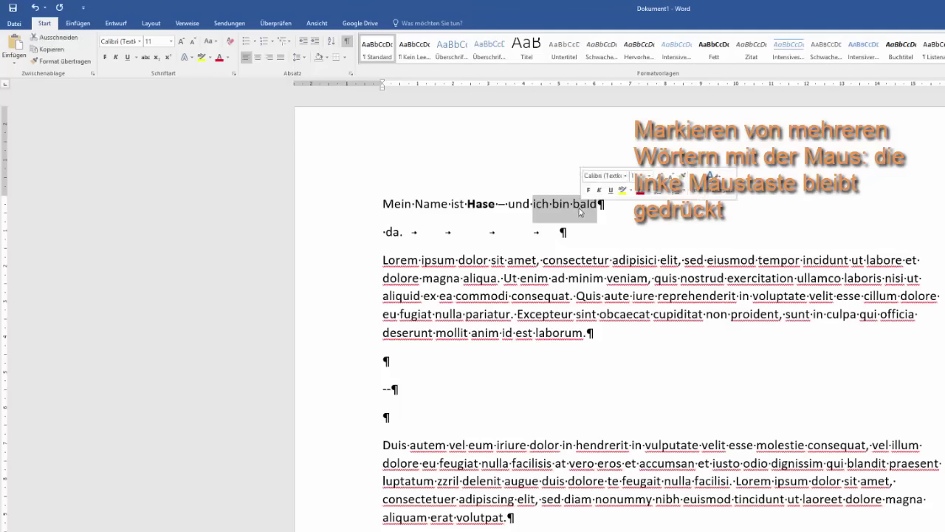
{"action": "left_click", "coordinate": [104, 58]}
{"action": "left_click", "coordinate": [116, 58]}
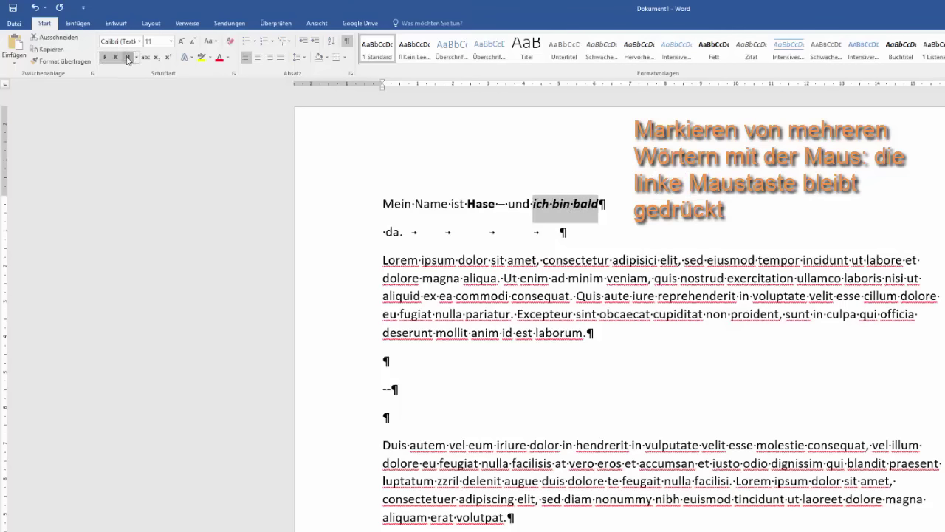
{"action": "left_click", "coordinate": [127, 57]}
{"action": "left_click", "coordinate": [378, 223]}
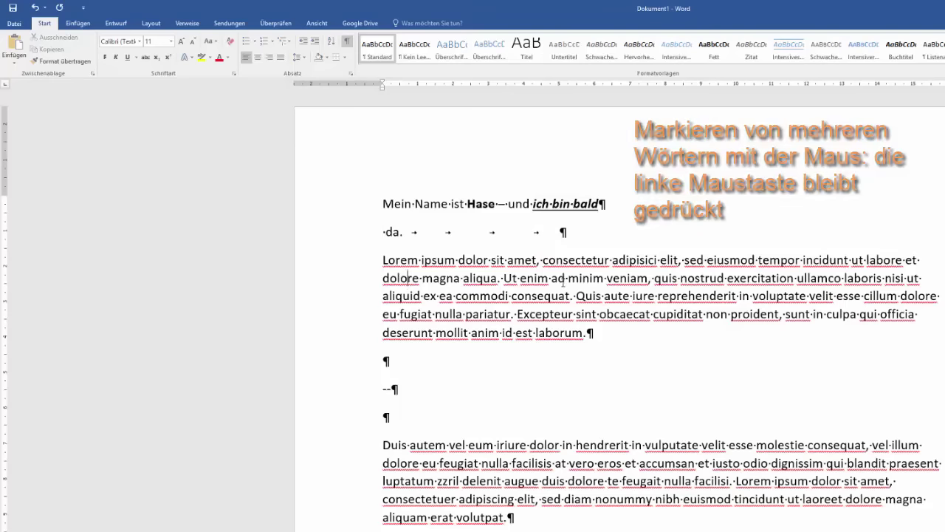
{"action": "left_click", "coordinate": [381, 259]}
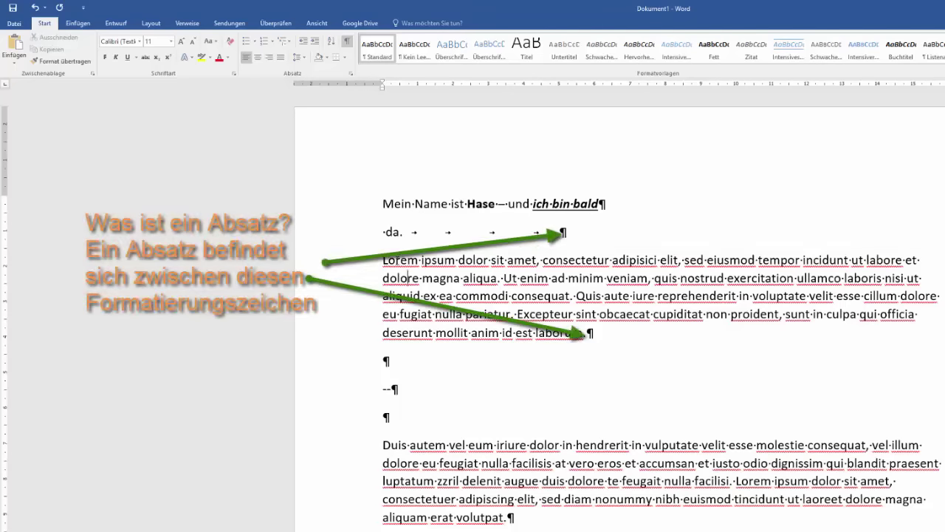
Apply bold, italic and underline to the whole first Lorem ipsum paragraph via the mini toolbar.
{"action": "left_click", "coordinate": [382, 260]}
{"action": "key", "text": "shift+Down"}
{"action": "key", "text": "shift+Down"}
{"action": "key", "text": "shift+Down"}
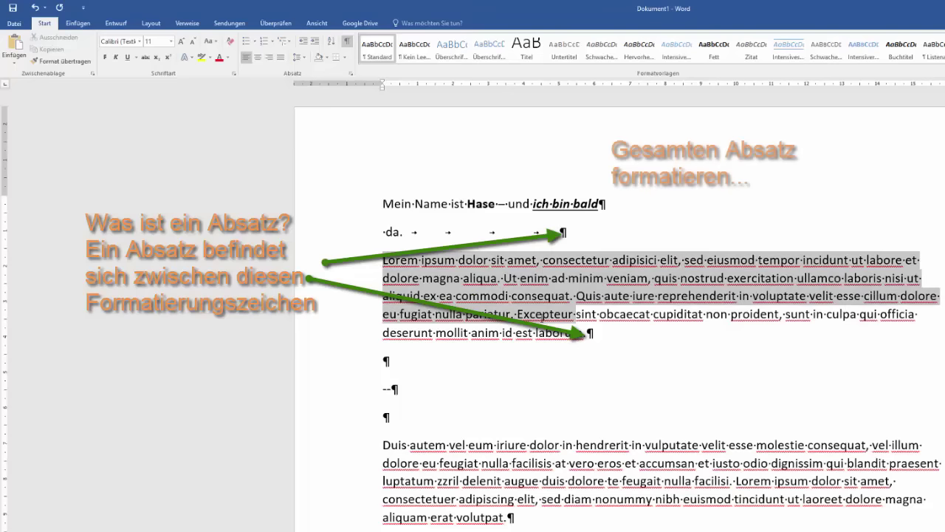
{"action": "key", "text": "shift+Down"}
{"action": "key", "text": "shift+Down"}
{"action": "left_click", "coordinate": [584, 332], "text": "shift"}
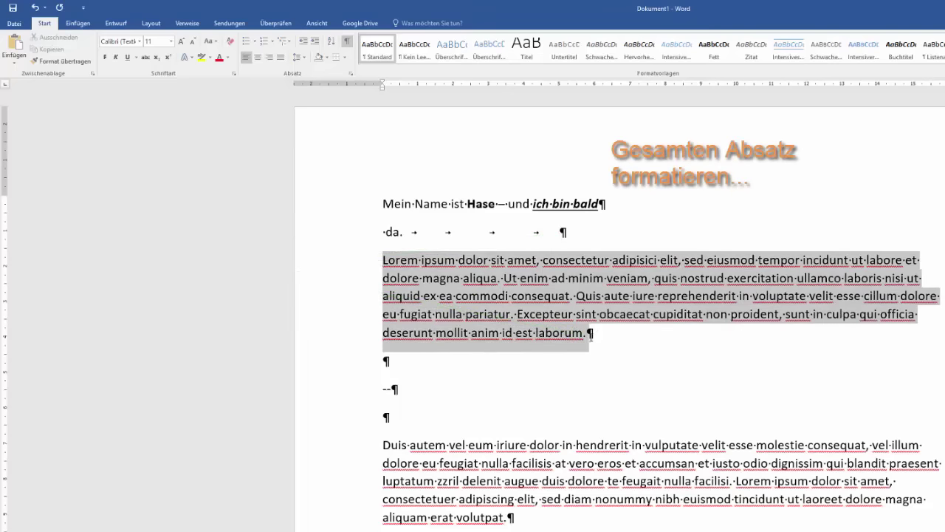
{"action": "right_click", "coordinate": [523, 325]}
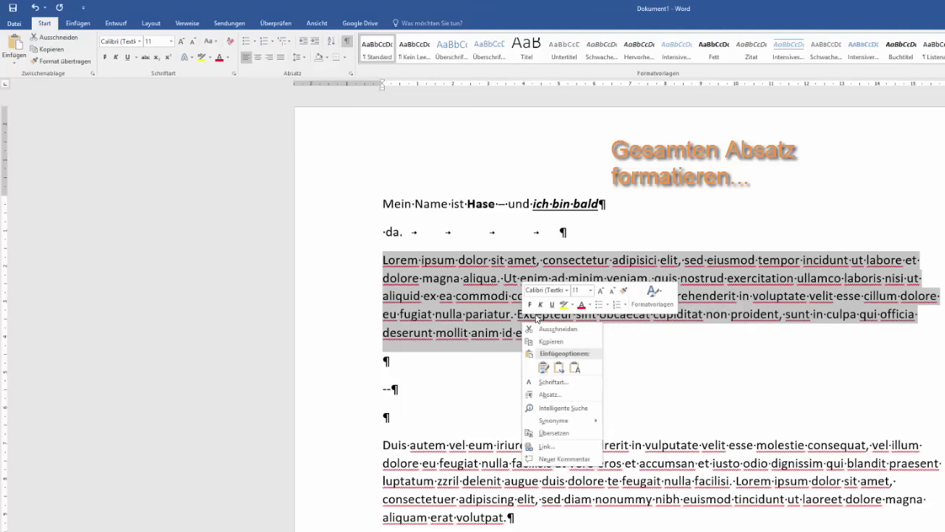
{"action": "left_click", "coordinate": [530, 305]}
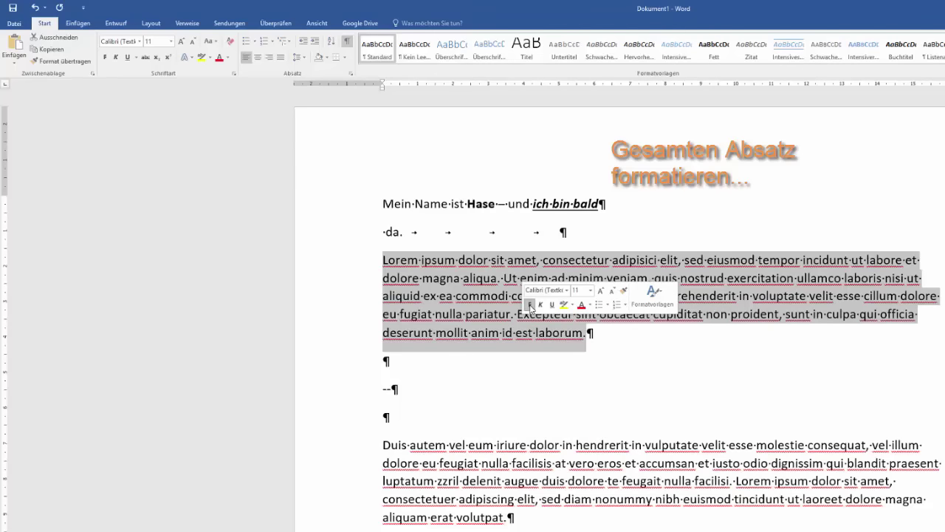
{"action": "left_click", "coordinate": [541, 305]}
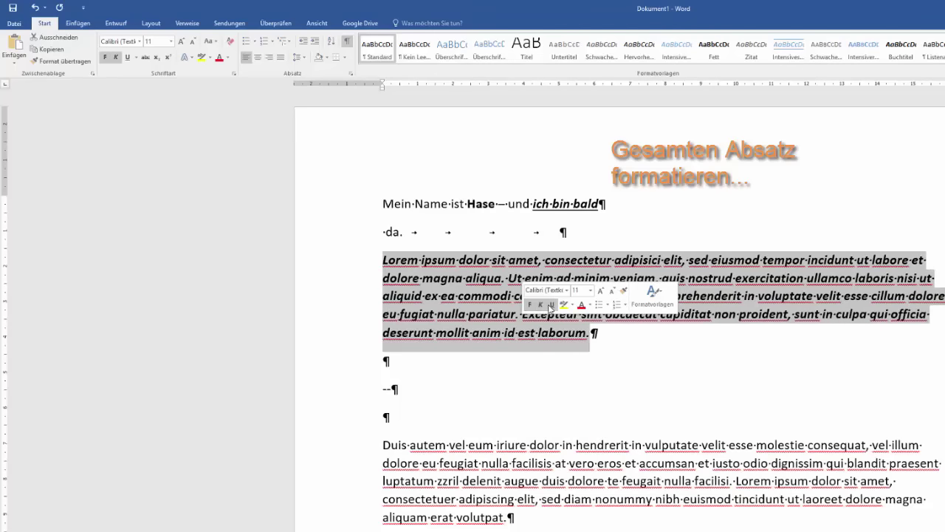
{"action": "left_click", "coordinate": [551, 305]}
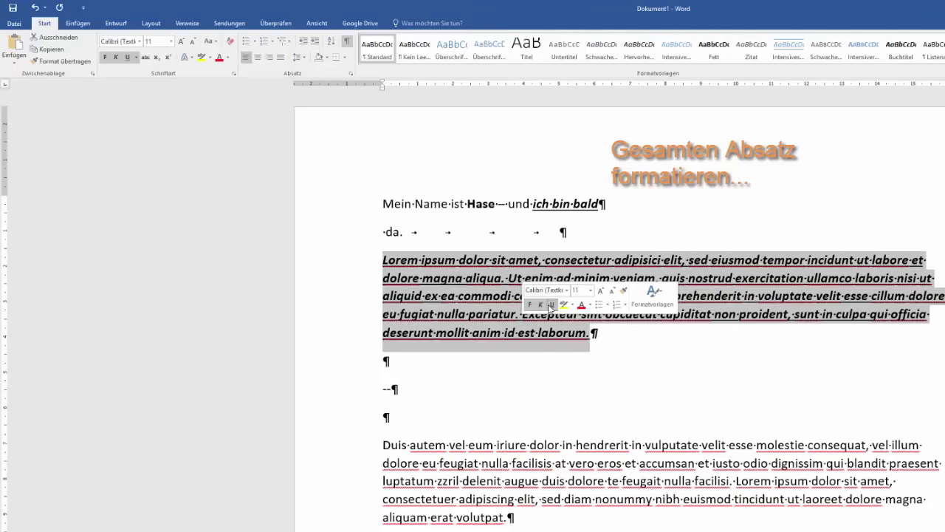
{"action": "left_click", "coordinate": [467, 276]}
{"action": "double_click", "coordinate": [466, 276]}
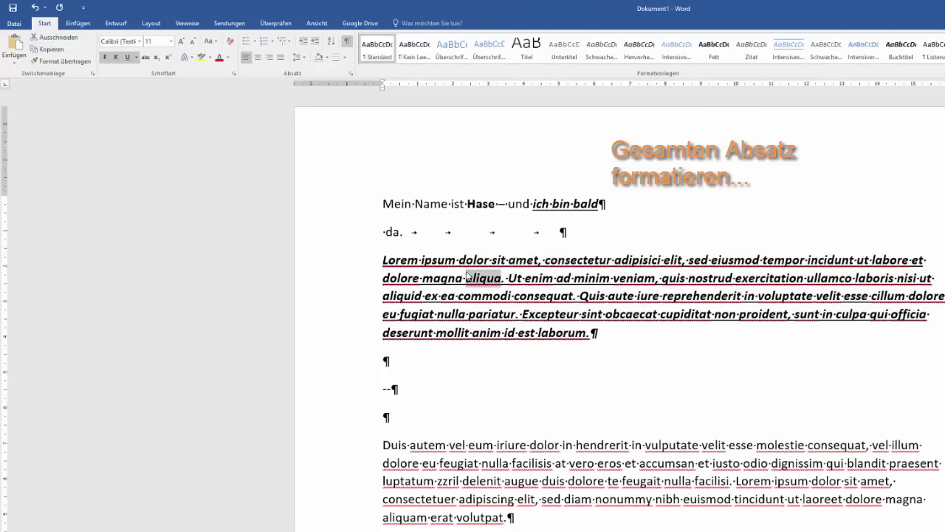
{"action": "left_click", "coordinate": [467, 334]}
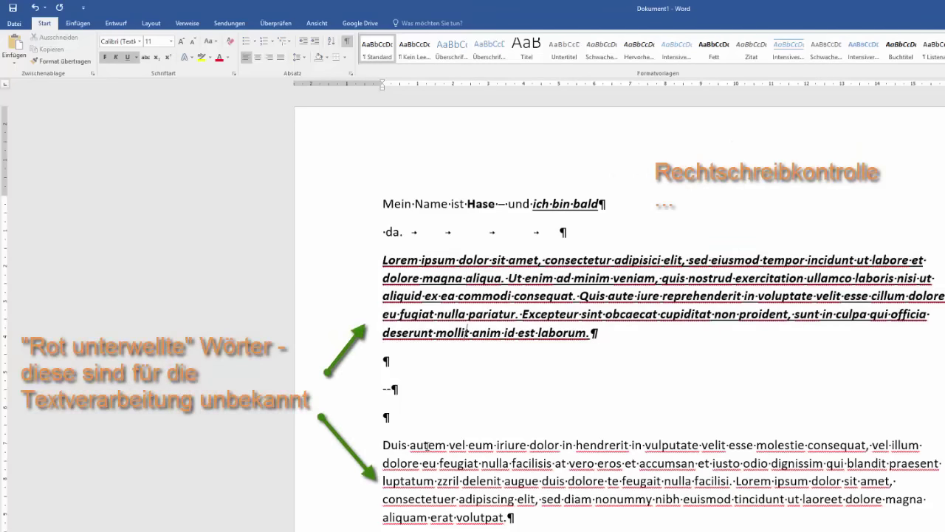
Delete the two dashes, leaving an empty paragraph below the Lorem ipsum text.
{"action": "double_click", "coordinate": [427, 446]}
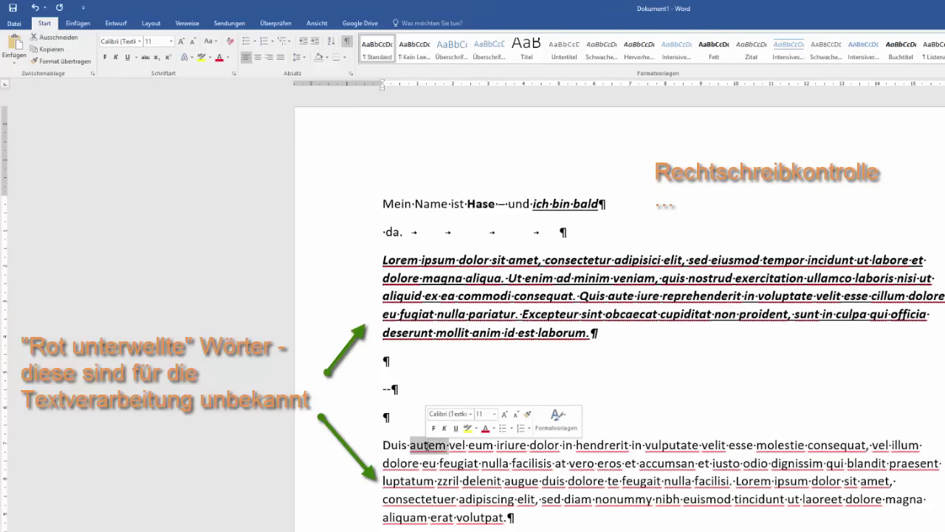
{"action": "left_click", "coordinate": [401, 419]}
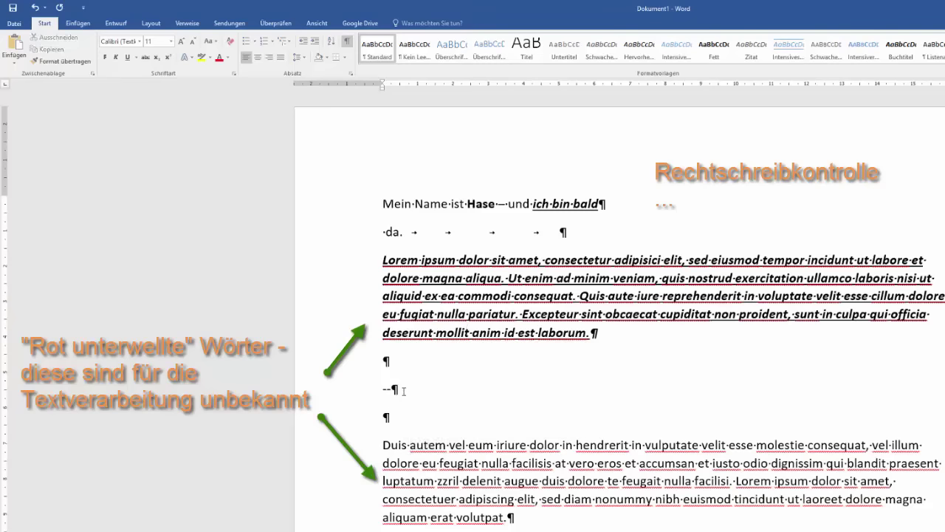
{"action": "left_click", "coordinate": [404, 389]}
{"action": "key", "text": "BackSpace"}
{"action": "key", "text": "BackSpace"}
{"action": "double_click", "coordinate": [473, 445]}
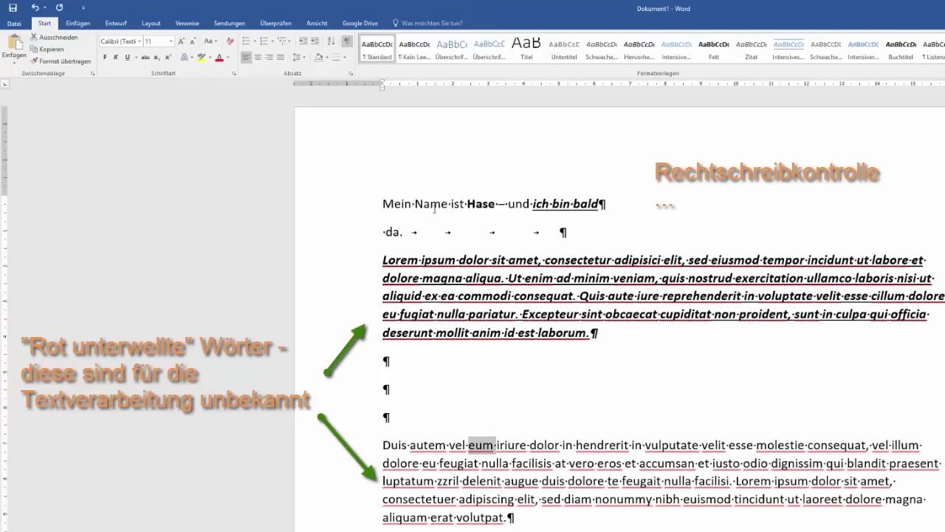
{"action": "double_click", "coordinate": [425, 205]}
{"action": "left_click", "coordinate": [426, 207]}
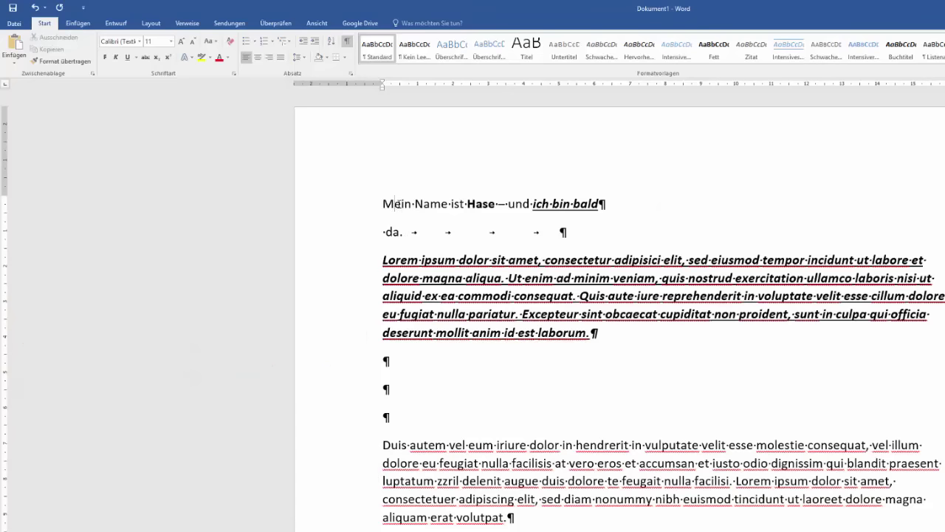
Set the first line in the AR CENA font.
{"action": "left_click_drag", "start_coordinate": [396, 204], "coordinate": [399, 207]}
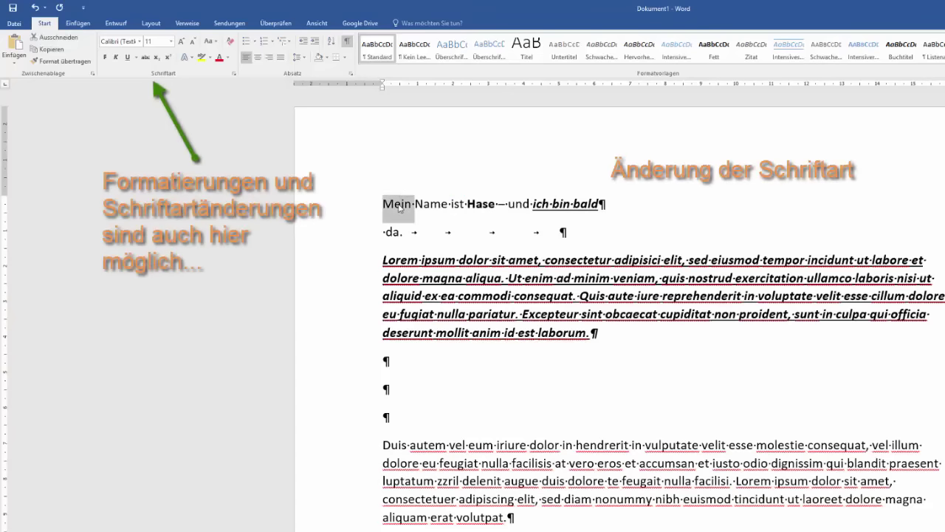
{"action": "triple_click", "coordinate": [399, 208]}
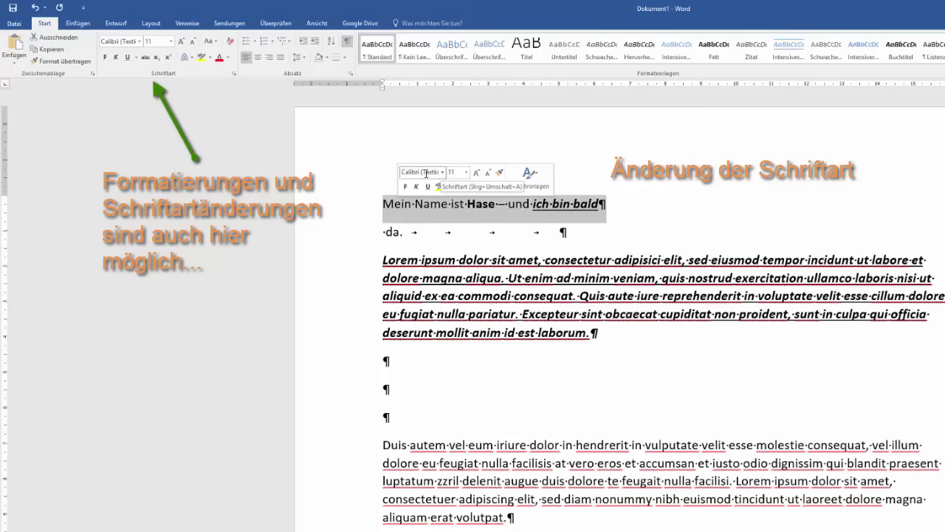
{"action": "left_click", "coordinate": [426, 173]}
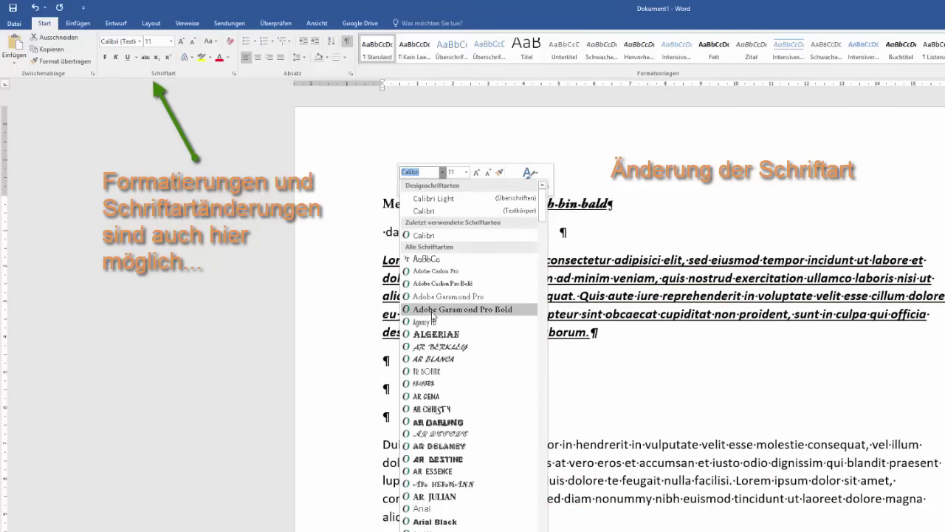
{"action": "left_click", "coordinate": [448, 397]}
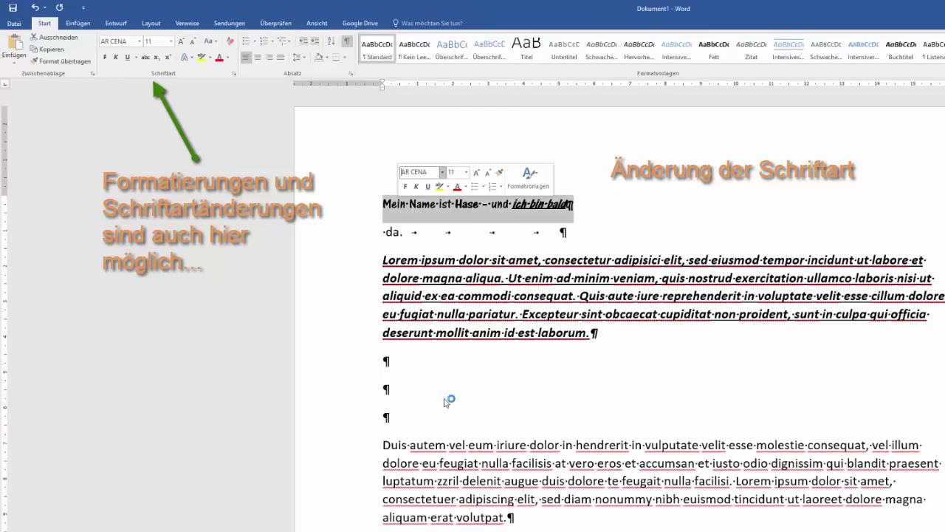
Set the Lorem ipsum paragraph in Copperplate Gothic Light.
{"action": "triple_click", "coordinate": [453, 262]}
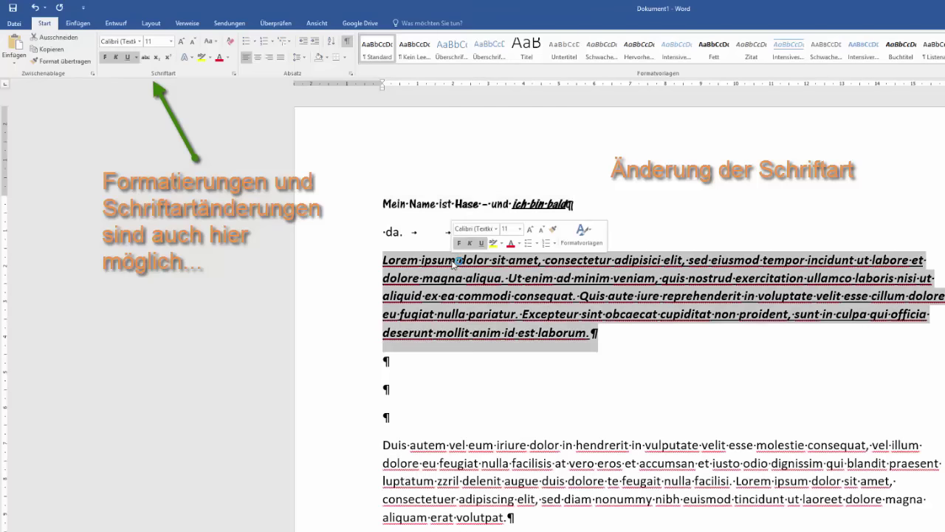
{"action": "left_click", "coordinate": [496, 229]}
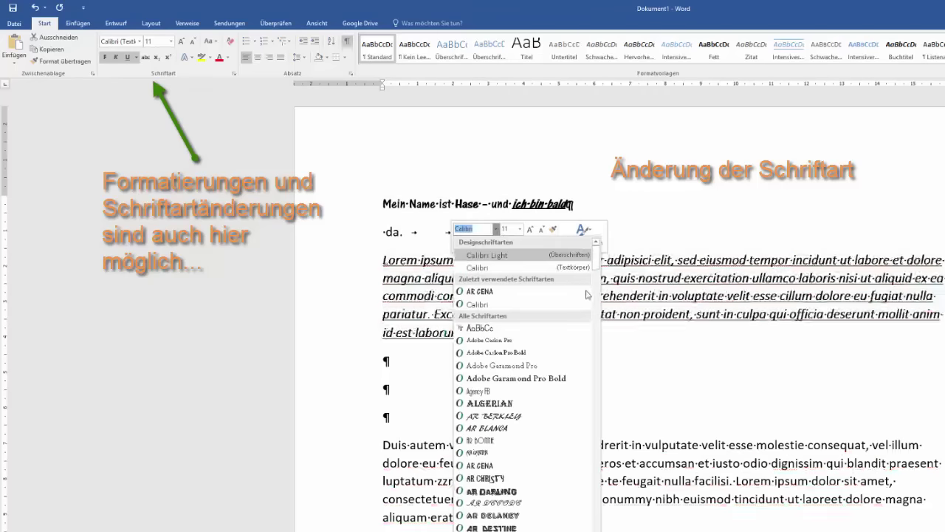
{"action": "scroll", "coordinate": [586, 310], "scroll_direction": "down", "scroll_amount": 10}
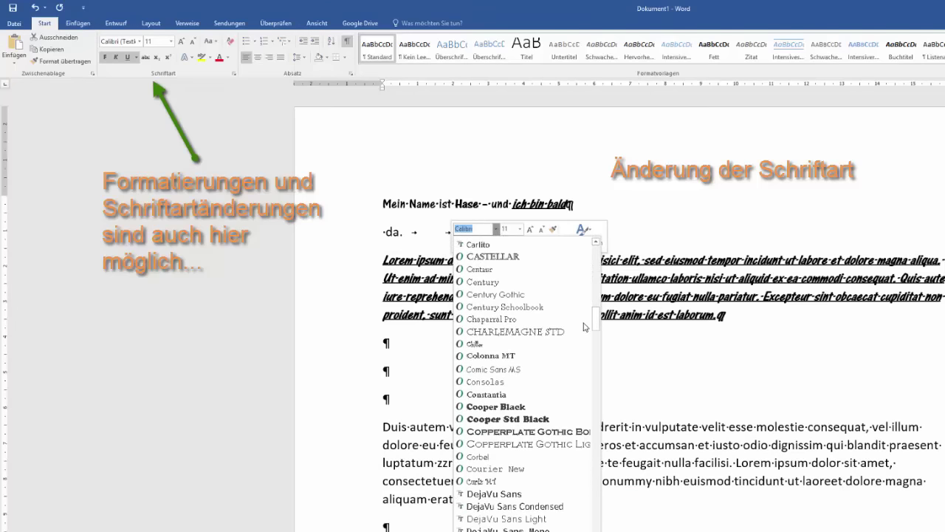
{"action": "left_click", "coordinate": [514, 444]}
{"action": "left_click", "coordinate": [400, 393]}
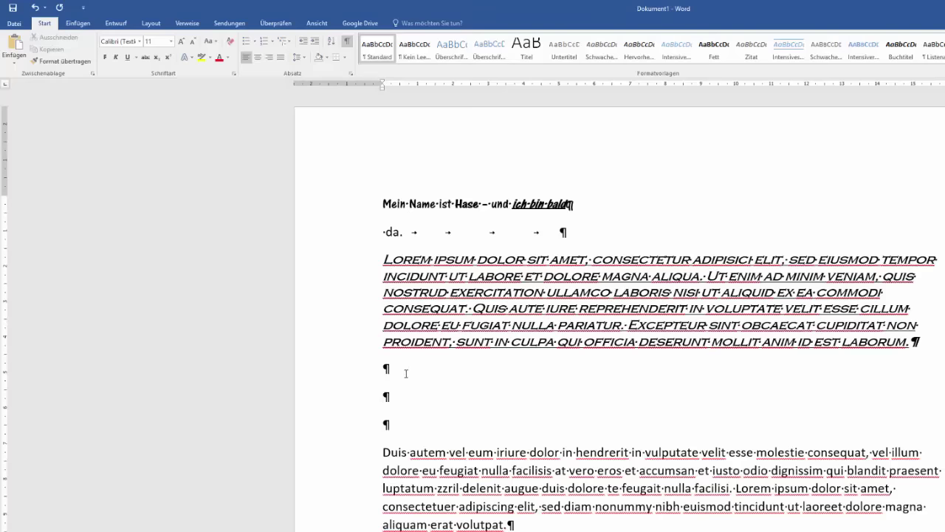
{"action": "scroll", "coordinate": [406, 375], "scroll_direction": "down", "scroll_amount": 3}
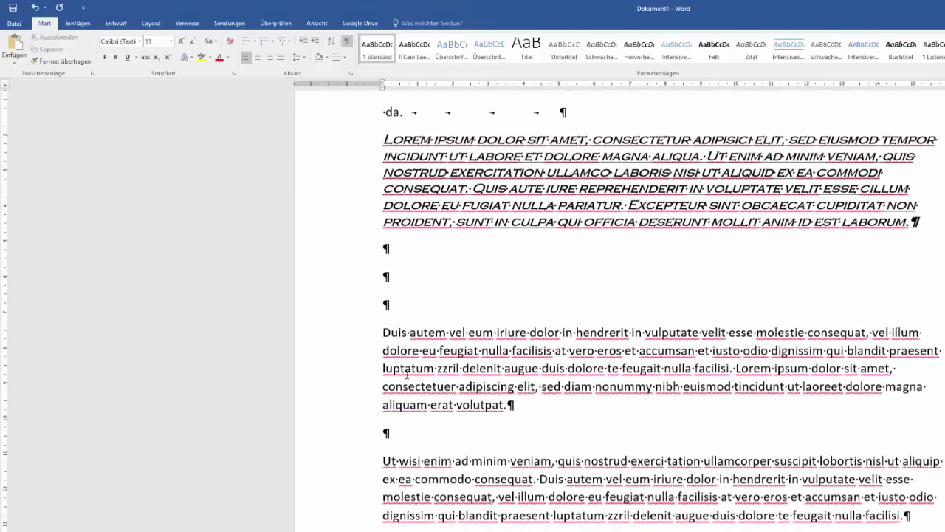
{"action": "scroll", "coordinate": [406, 374], "scroll_direction": "up", "scroll_amount": 3}
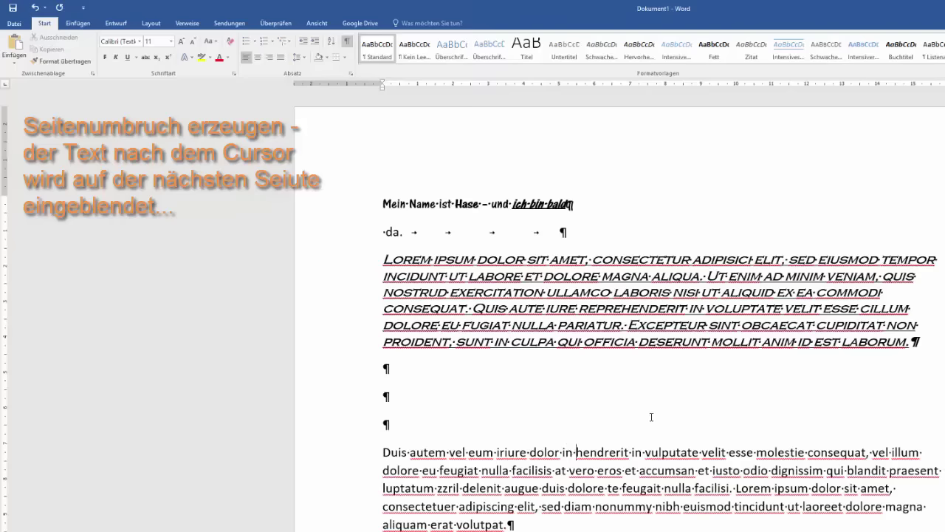
{"action": "scroll", "coordinate": [637, 401], "scroll_direction": "down", "scroll_amount": 1}
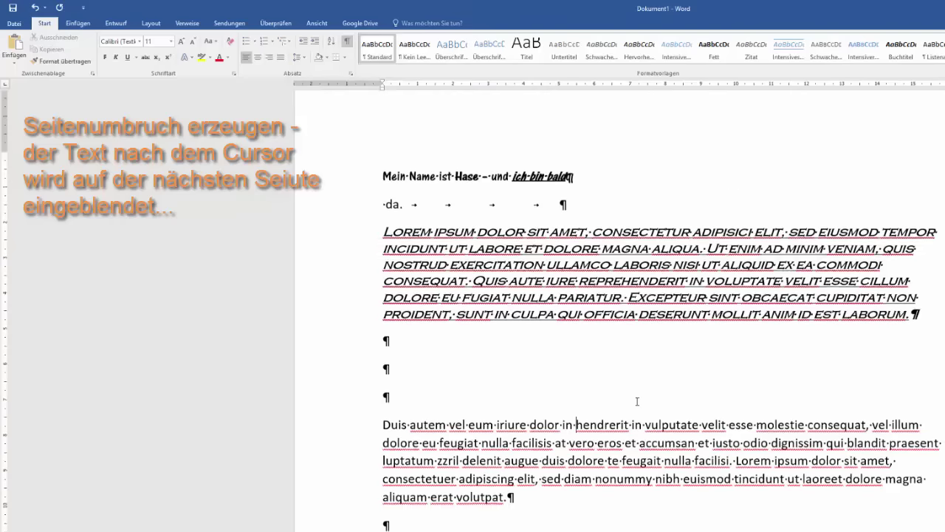
{"action": "scroll", "coordinate": [637, 401], "scroll_direction": "down", "scroll_amount": 2}
{"action": "scroll", "coordinate": [637, 401], "scroll_direction": "down", "scroll_amount": 2}
{"action": "scroll", "coordinate": [637, 401], "scroll_direction": "down", "scroll_amount": 4}
{"action": "scroll", "coordinate": [636, 401], "scroll_direction": "down", "scroll_amount": 4}
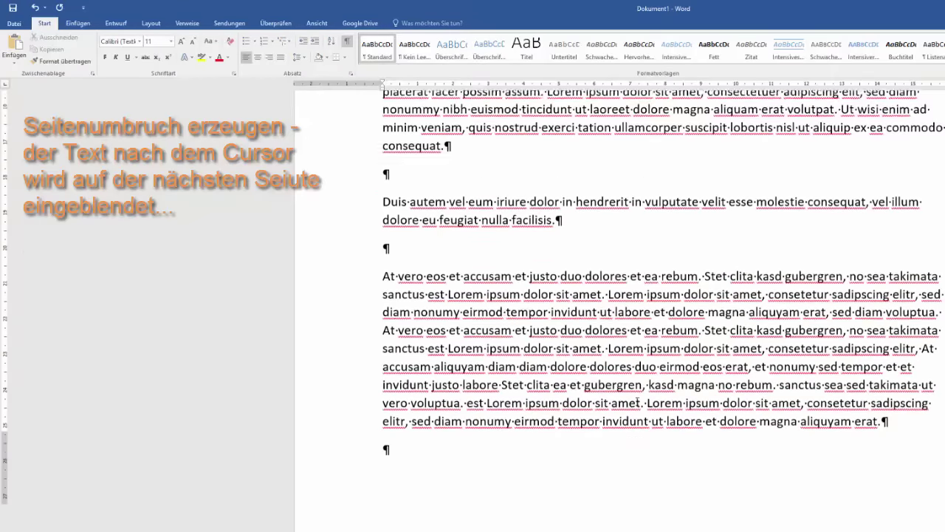
{"action": "scroll", "coordinate": [636, 401], "scroll_direction": "down", "scroll_amount": 2}
{"action": "scroll", "coordinate": [636, 401], "scroll_direction": "down", "scroll_amount": 2}
{"action": "scroll", "coordinate": [653, 423], "scroll_direction": "down", "scroll_amount": 1}
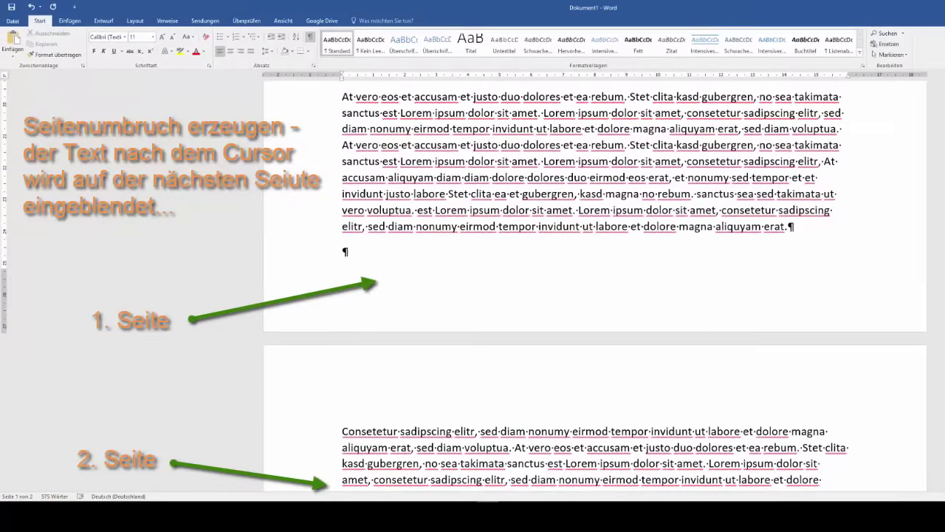
{"action": "scroll", "coordinate": [595, 287], "scroll_direction": "up", "scroll_amount": 2}
{"action": "scroll", "coordinate": [595, 287], "scroll_direction": "up", "scroll_amount": 5}
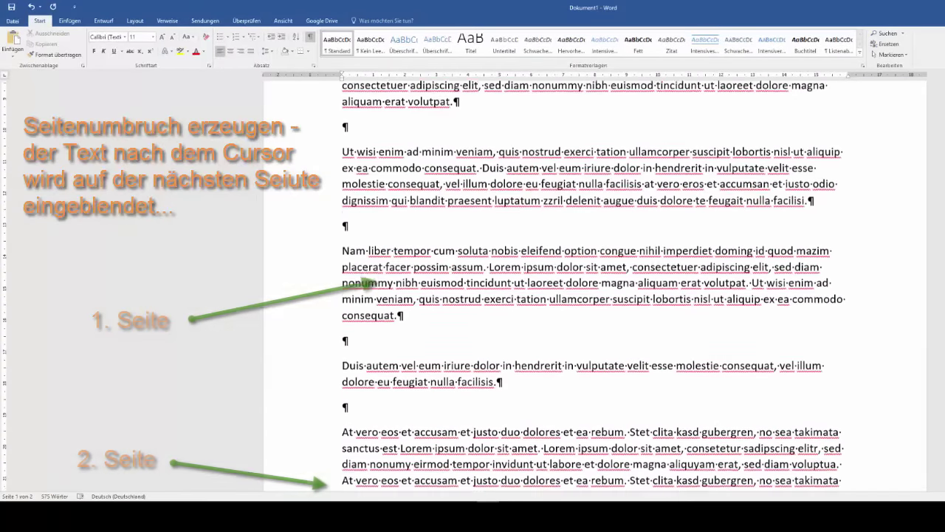
{"action": "scroll", "coordinate": [595, 287], "scroll_direction": "up", "scroll_amount": 1}
{"action": "scroll", "coordinate": [595, 287], "scroll_direction": "up", "scroll_amount": 4}
{"action": "left_click_drag", "start_coordinate": [942, 158], "coordinate": [942, 200]}
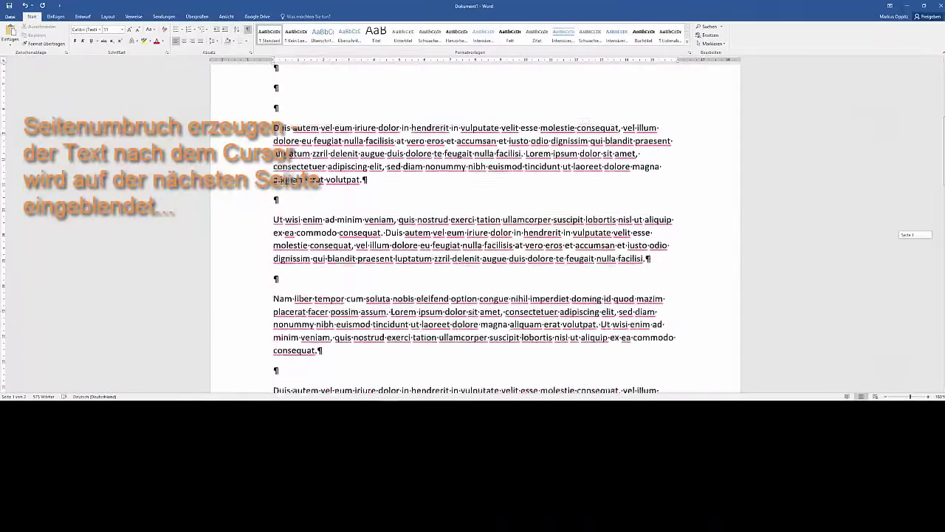
{"action": "left_click_drag", "start_coordinate": [942, 200], "coordinate": [943, 167]}
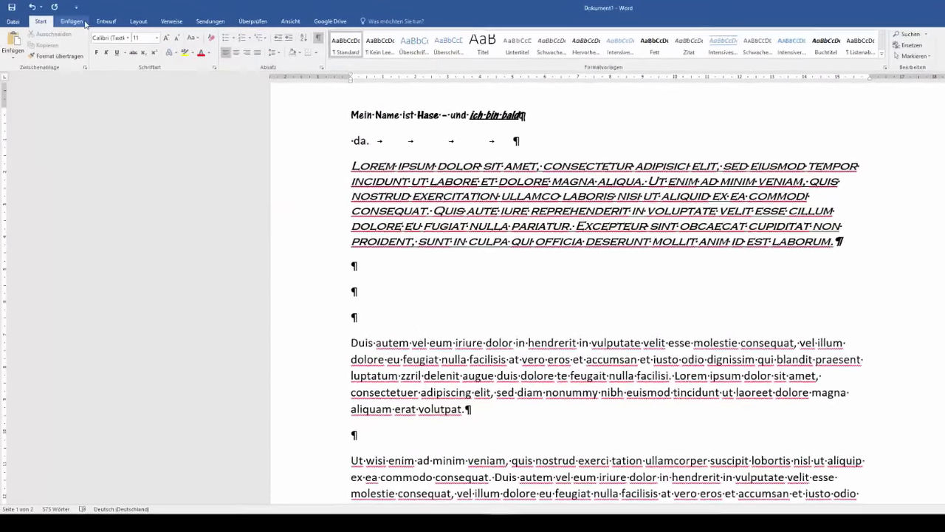
Insert a Seitenumbruch page break after 'at vero eos et' in the Duis autem paragraph.
{"action": "left_click", "coordinate": [77, 22]}
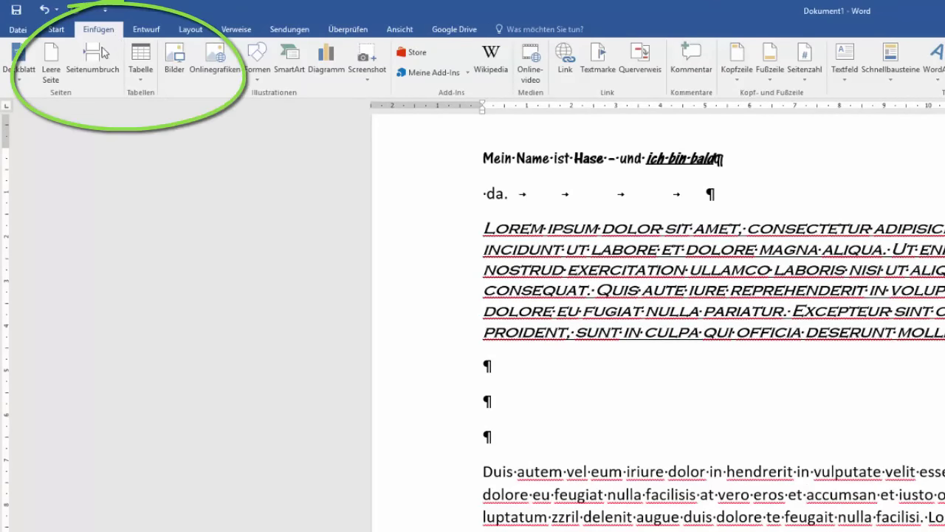
{"action": "left_click", "coordinate": [92, 60]}
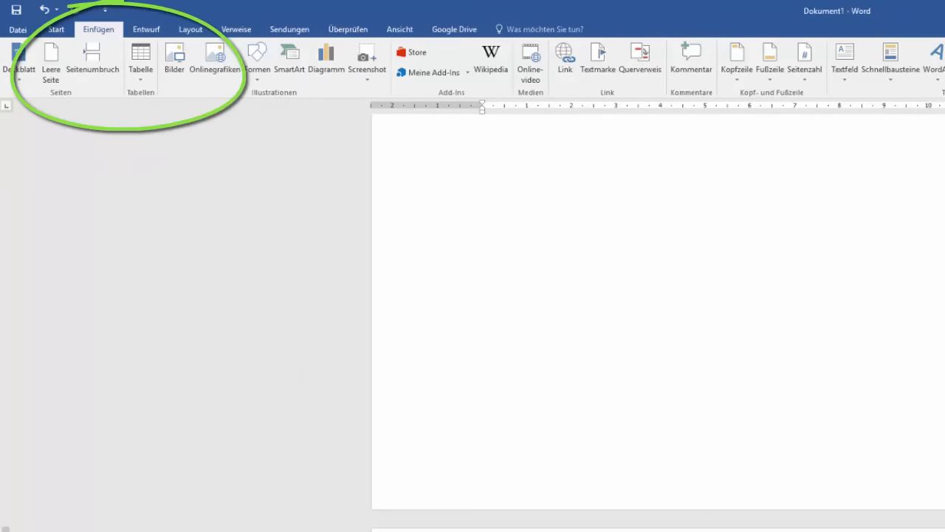
{"action": "key", "text": "ctrl+z"}
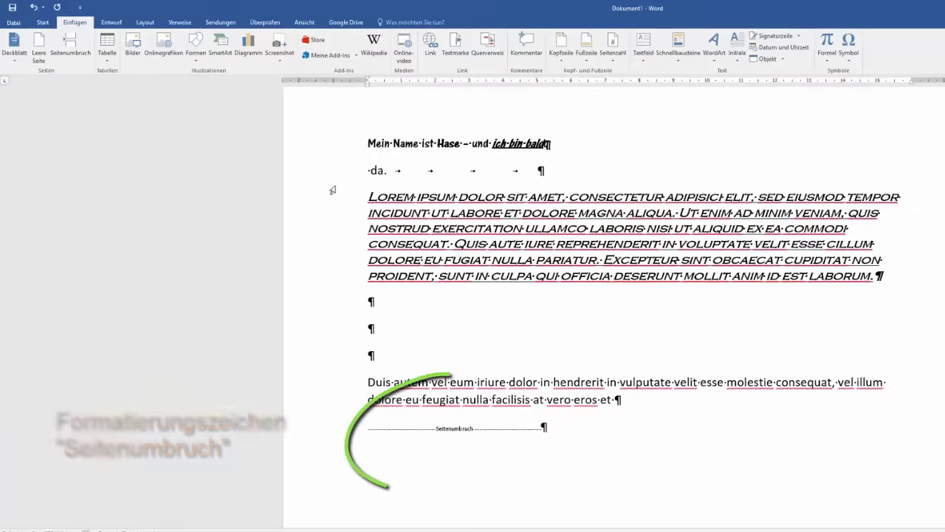
{"action": "left_click", "coordinate": [43, 22]}
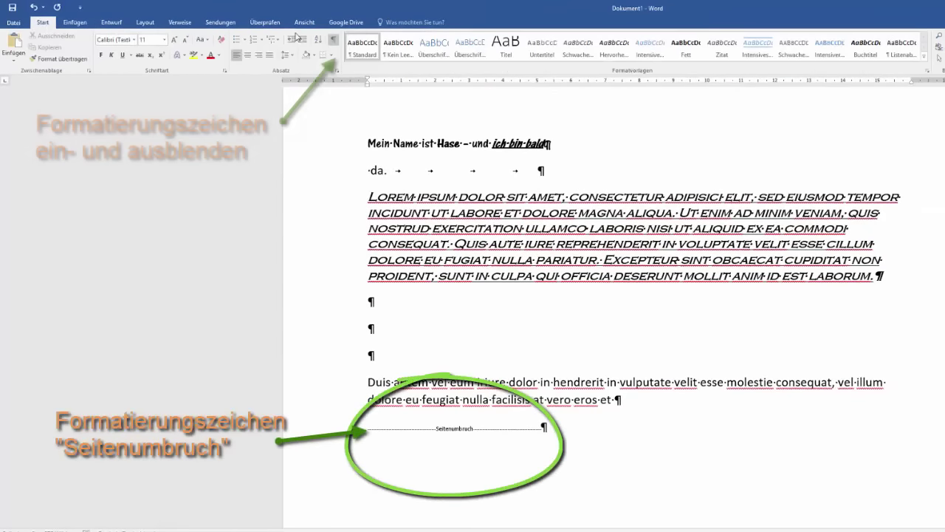
{"action": "left_click", "coordinate": [337, 42]}
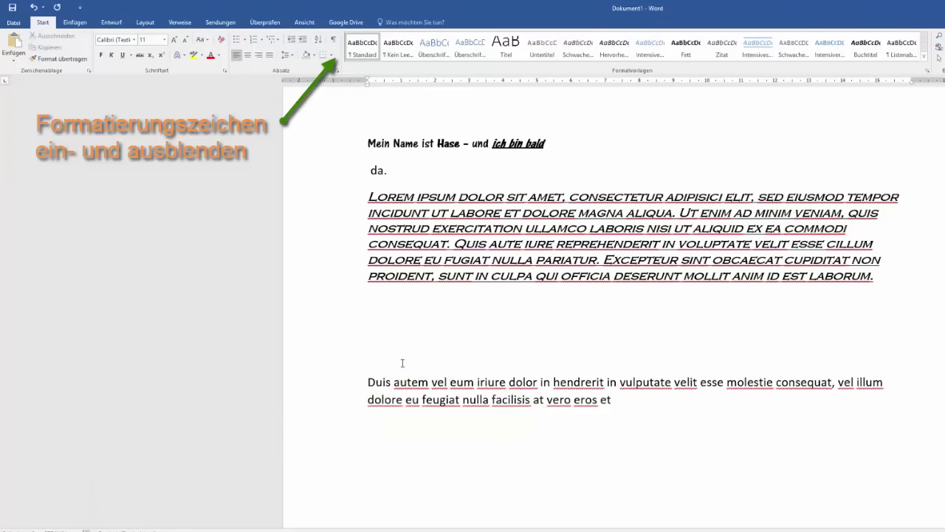
{"action": "scroll", "coordinate": [418, 446], "scroll_direction": "down", "scroll_amount": 6}
{"action": "scroll", "coordinate": [416, 446], "scroll_direction": "up", "scroll_amount": 3}
{"action": "scroll", "coordinate": [416, 443], "scroll_direction": "up", "scroll_amount": 2}
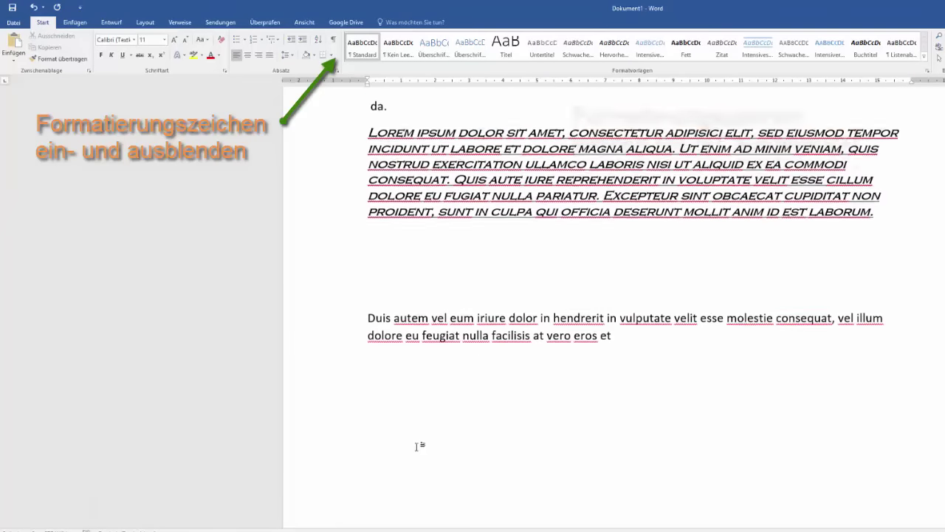
{"action": "scroll", "coordinate": [409, 429], "scroll_direction": "up", "scroll_amount": 1}
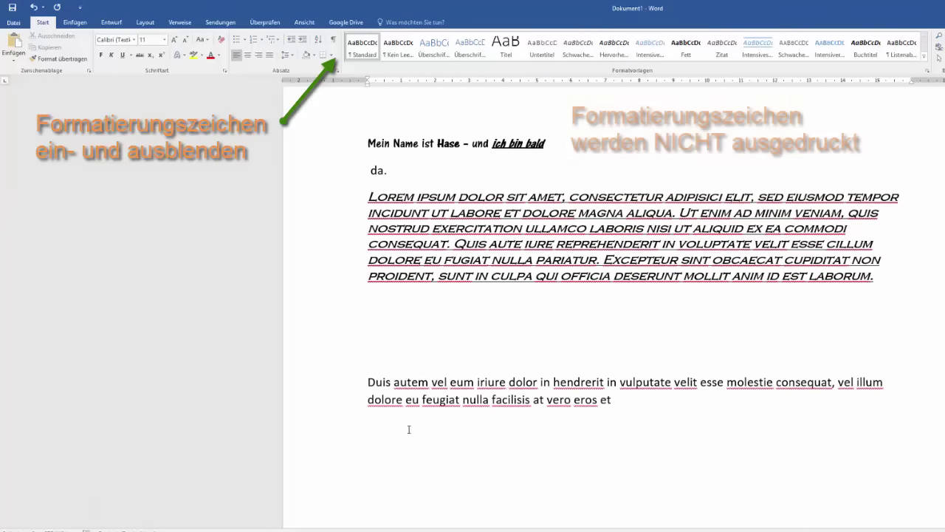
{"action": "left_click", "coordinate": [334, 42]}
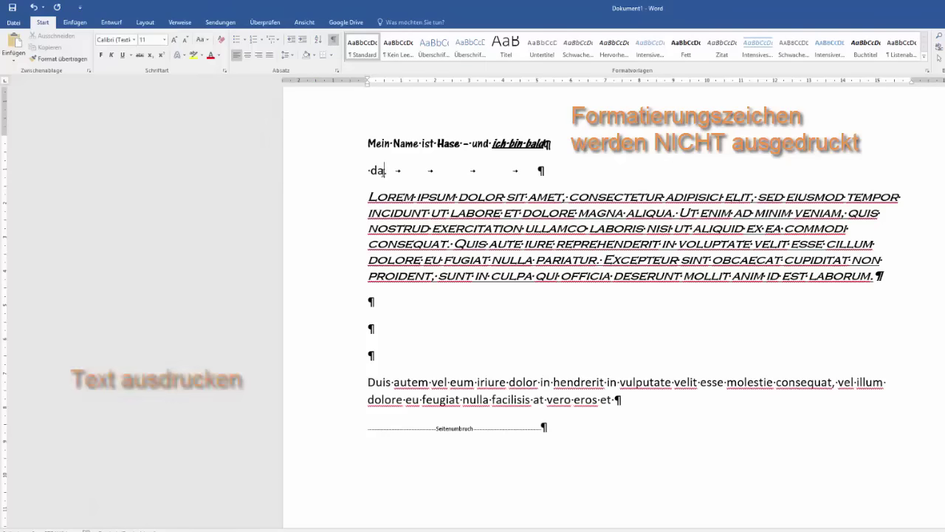
{"action": "left_click", "coordinate": [15, 23]}
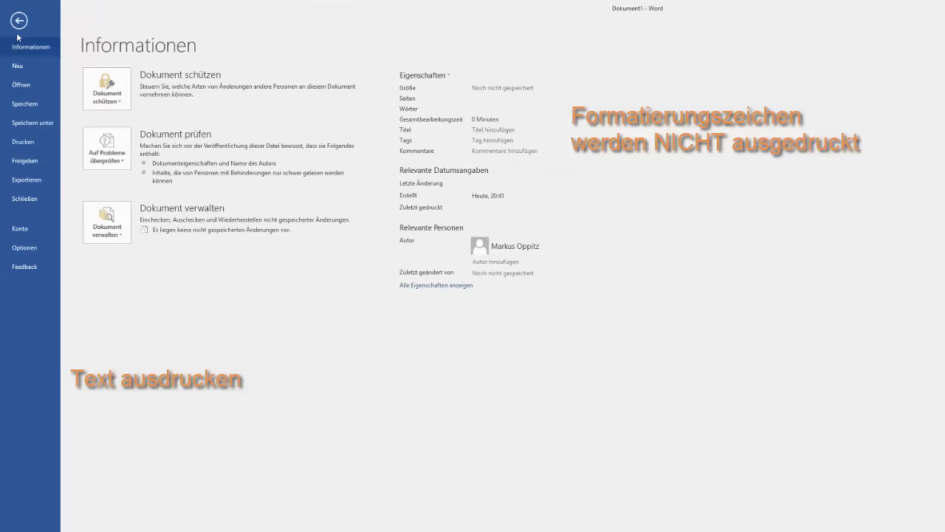
{"action": "left_click", "coordinate": [19, 21]}
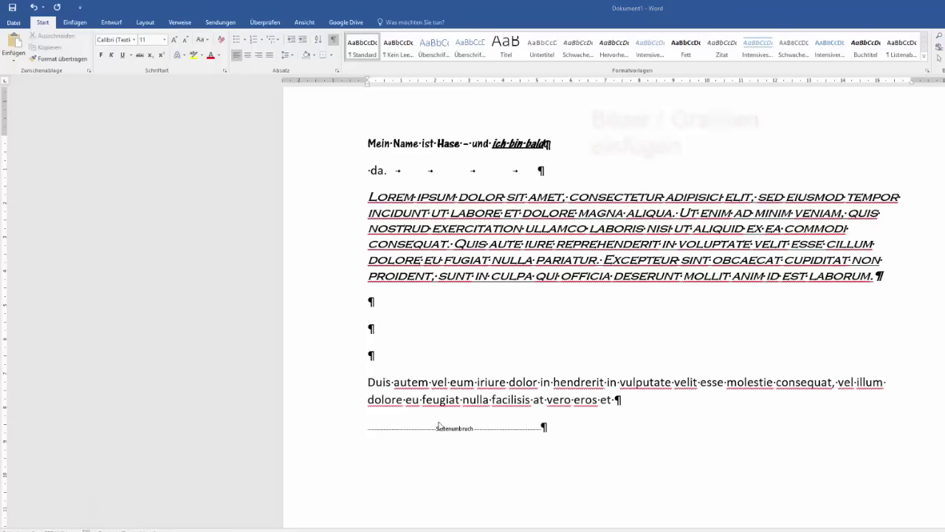
Copy the orange figure illustration from the Pixabay gallery in Chrome with Bild kopieren.
{"action": "mouse_move", "coordinate": [255, 531]}
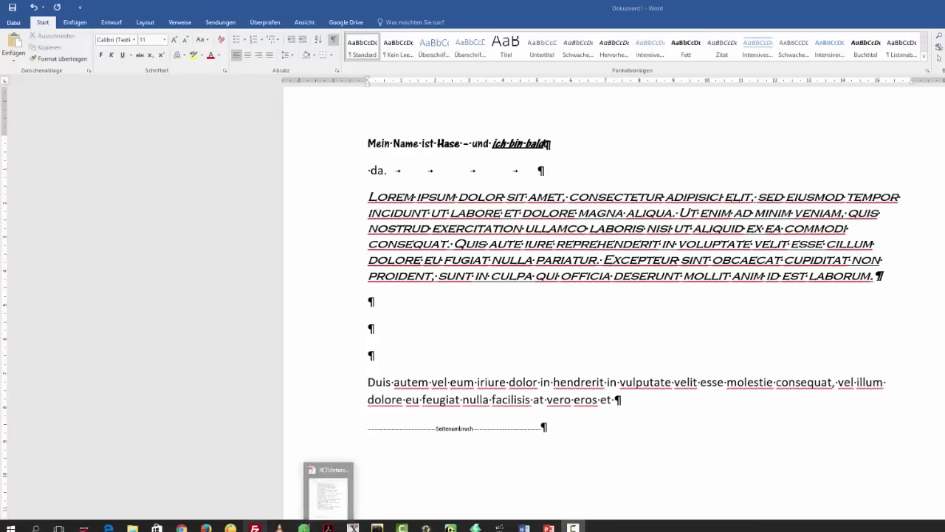
{"action": "mouse_move", "coordinate": [181, 526]}
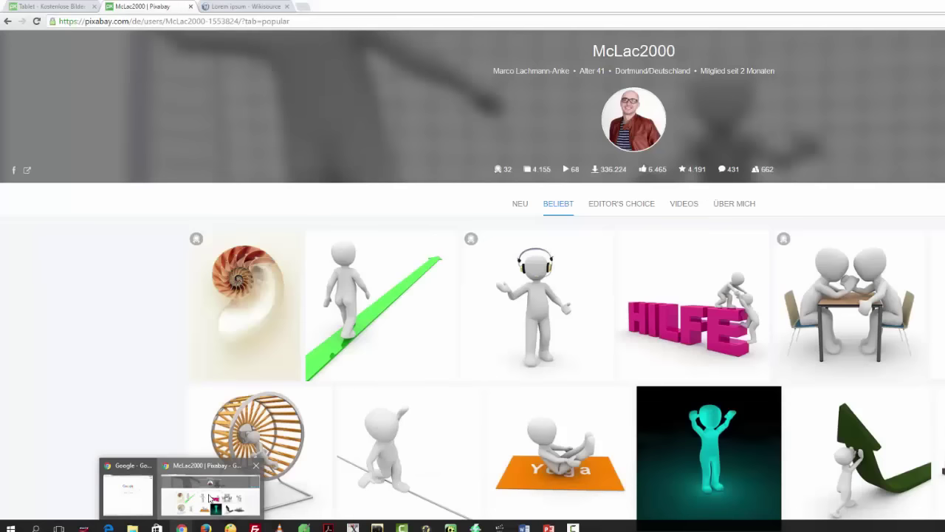
{"action": "left_click", "coordinate": [210, 499]}
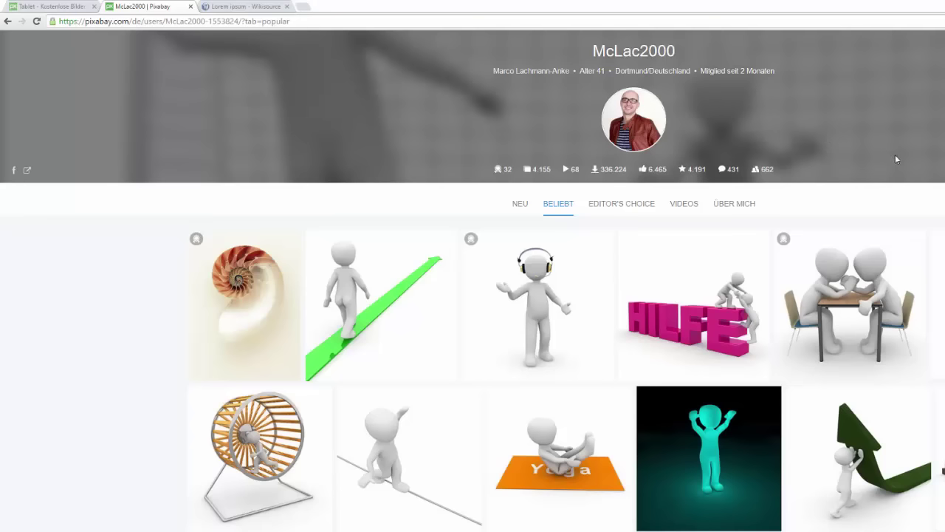
{"action": "scroll", "coordinate": [927, 215], "scroll_direction": "down", "scroll_amount": 3}
{"action": "scroll", "coordinate": [938, 244], "scroll_direction": "down", "scroll_amount": 2}
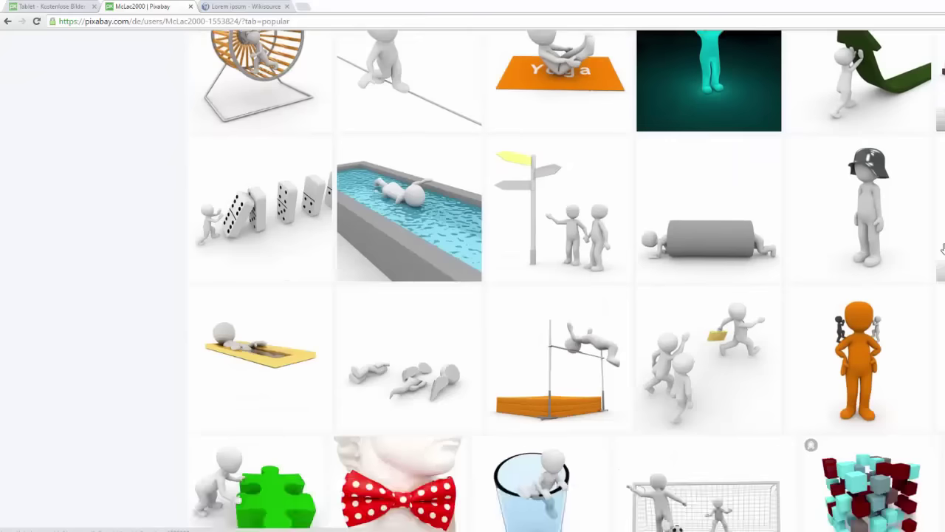
{"action": "scroll", "coordinate": [943, 250], "scroll_direction": "down", "scroll_amount": 3}
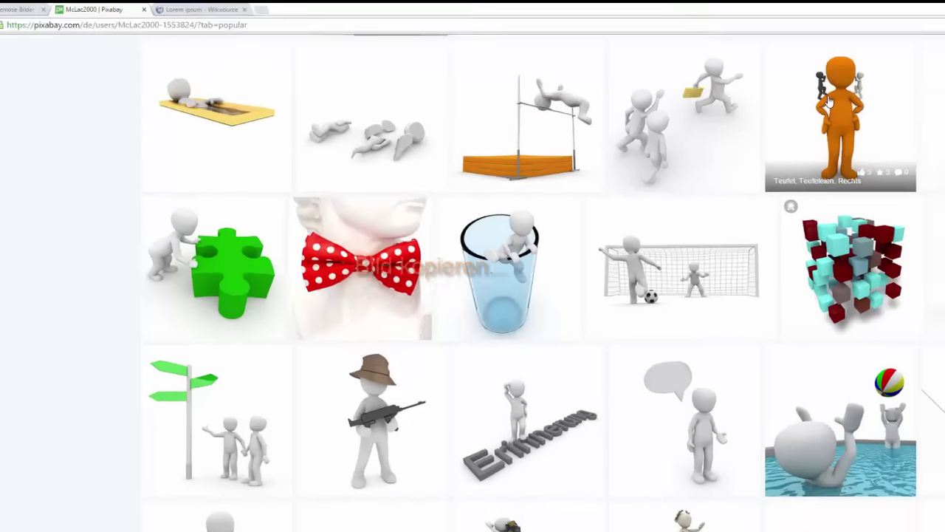
{"action": "right_click", "coordinate": [845, 93]}
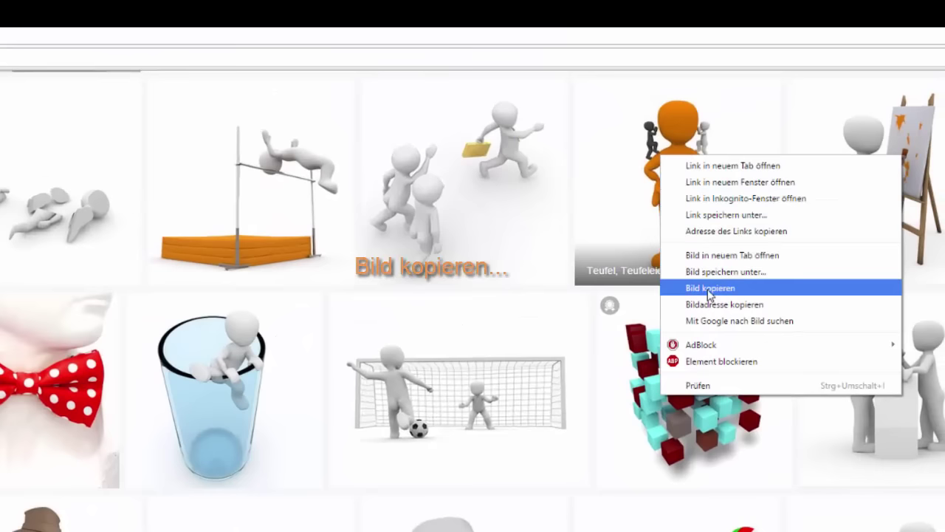
{"action": "left_click", "coordinate": [710, 288]}
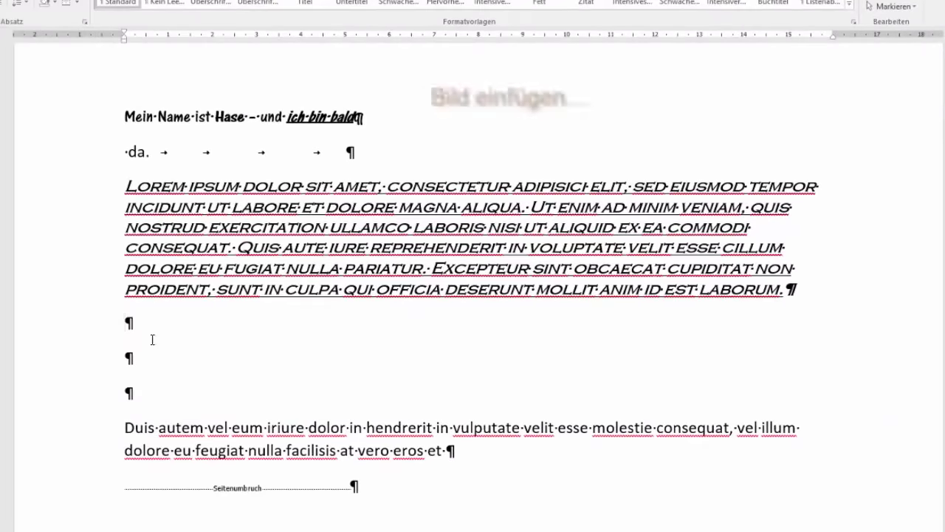
Paste the orange figure into the empty paragraph below Lorem ipsum and select it.
{"action": "right_click", "coordinate": [133, 323]}
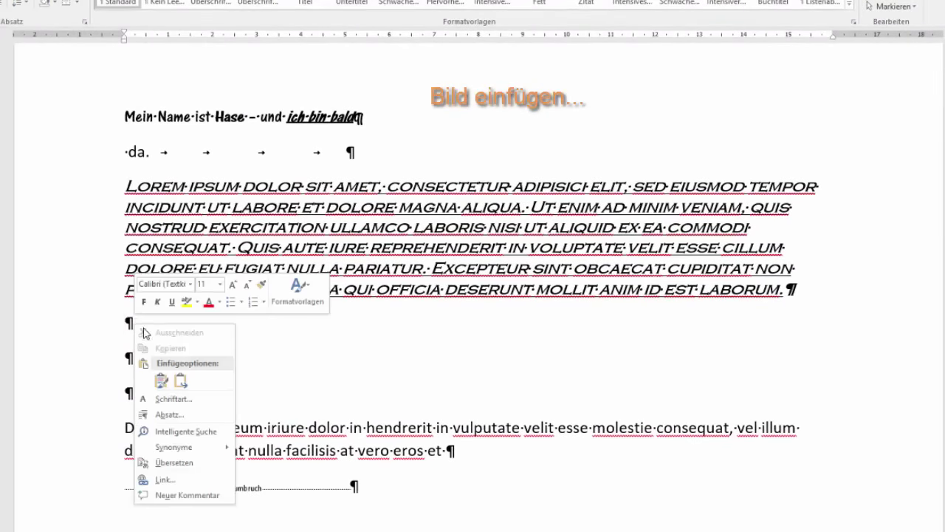
{"action": "left_click", "coordinate": [161, 380]}
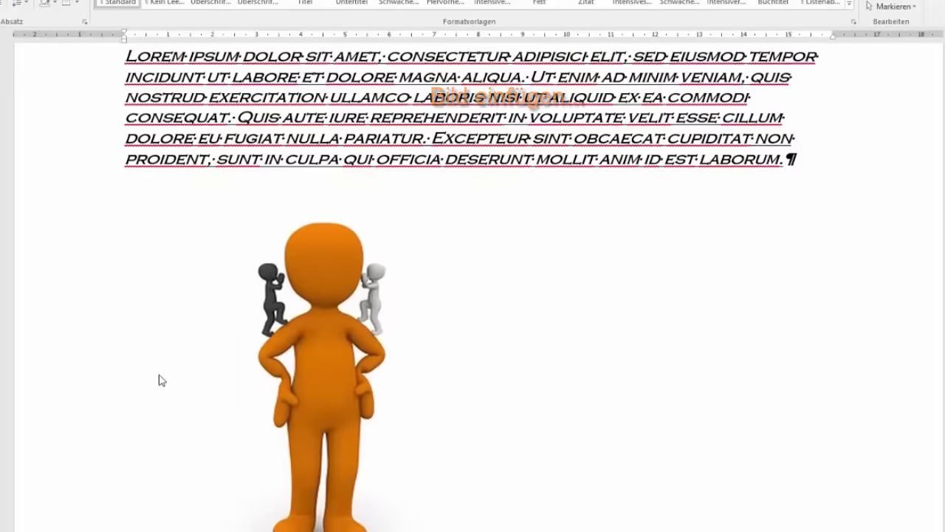
{"action": "left_click", "coordinate": [307, 374]}
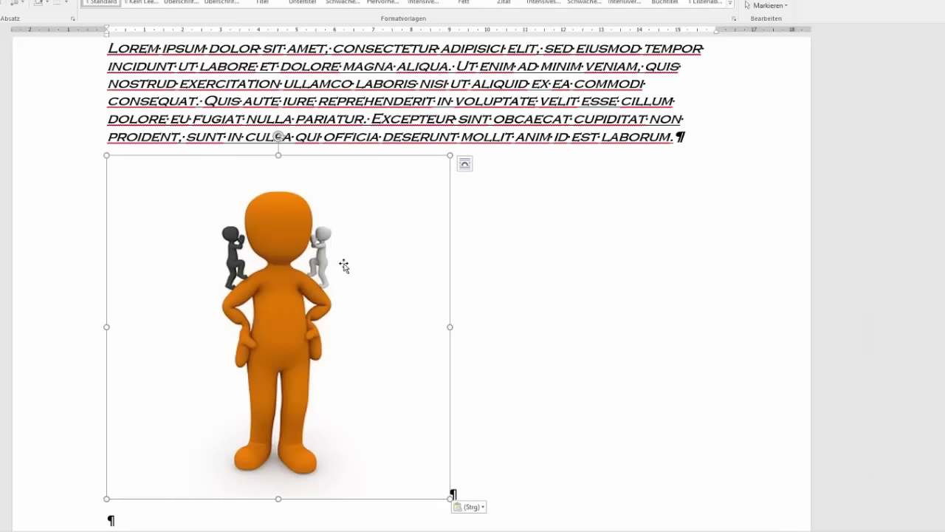
Crop the orange figure picture from top, right, left and bottom into a narrow portrait strip.
{"action": "mouse_move", "coordinate": [342, 266]}
{"action": "left_mouse_down"}
{"action": "mouse_move", "coordinate": [398, 229]}
{"action": "mouse_move", "coordinate": [350, 236]}
{"action": "left_mouse_up"}
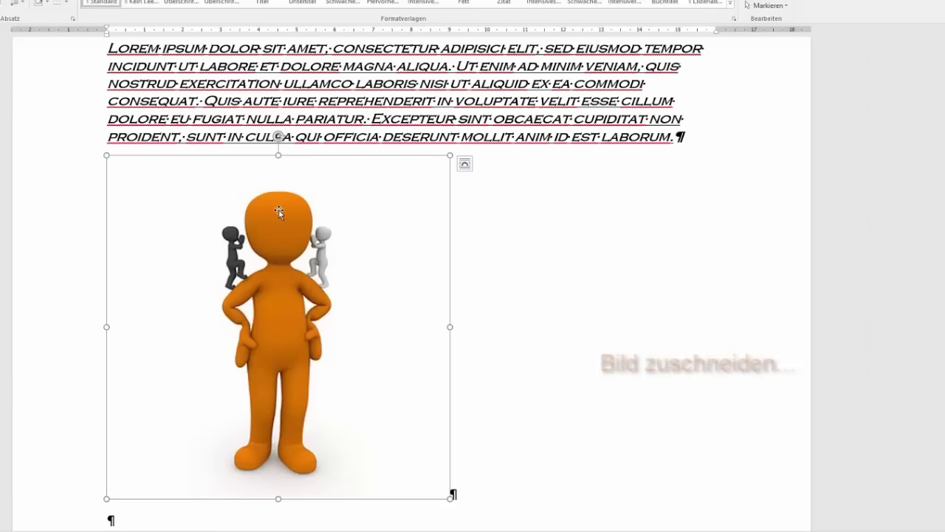
{"action": "left_click", "coordinate": [329, 85]}
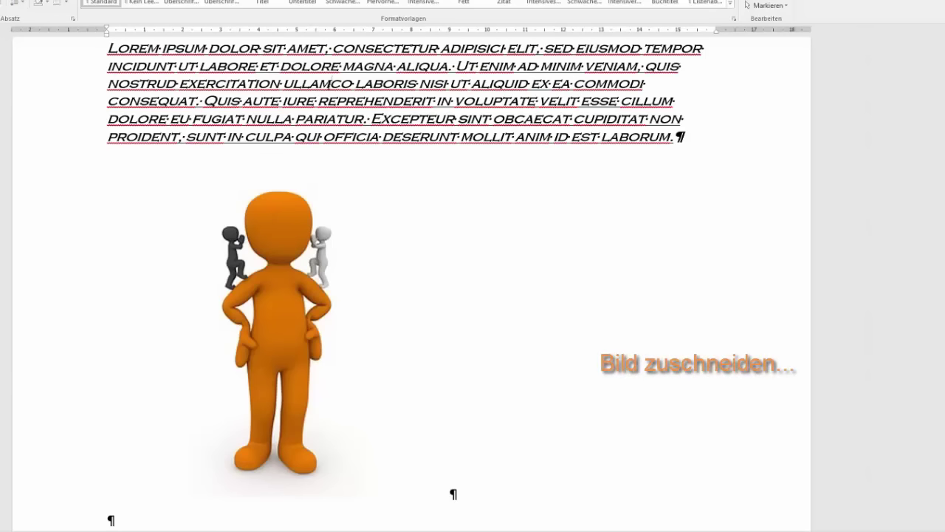
{"action": "left_click", "coordinate": [250, 271]}
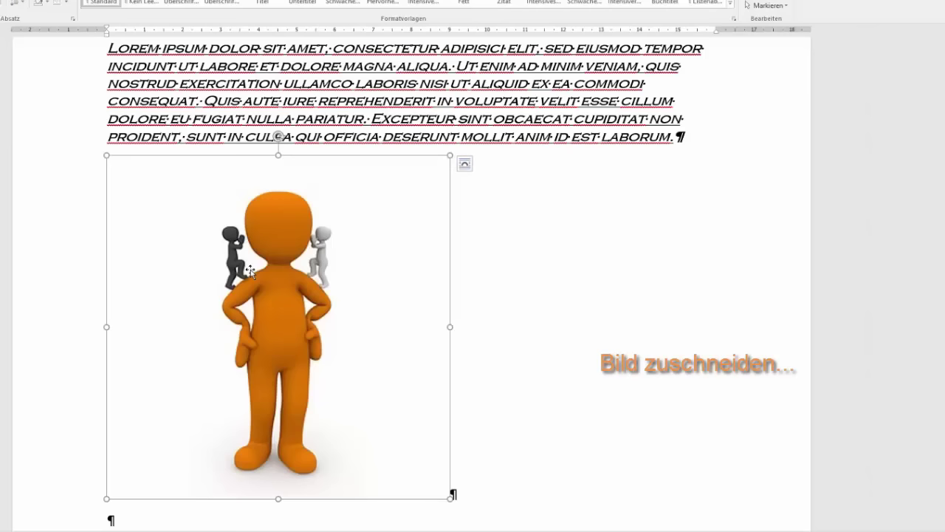
{"action": "right_click", "coordinate": [250, 271]}
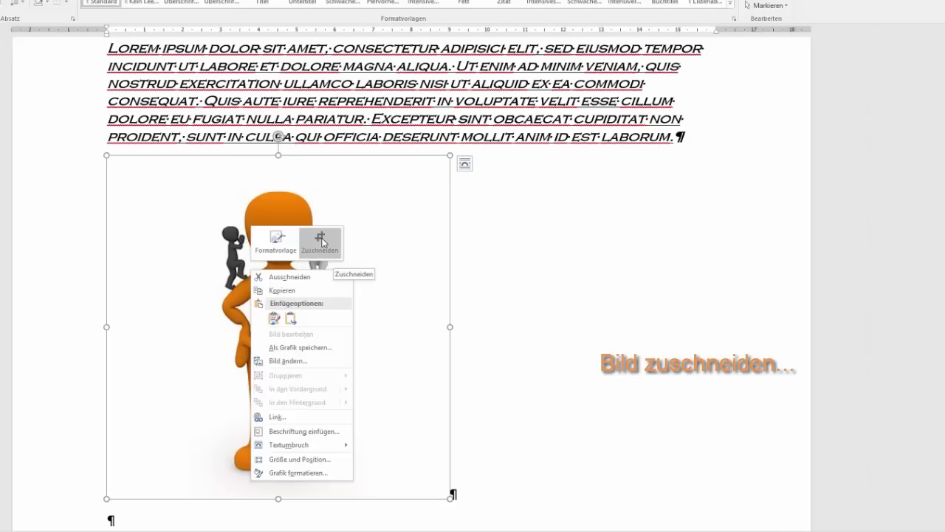
{"action": "left_click", "coordinate": [322, 242]}
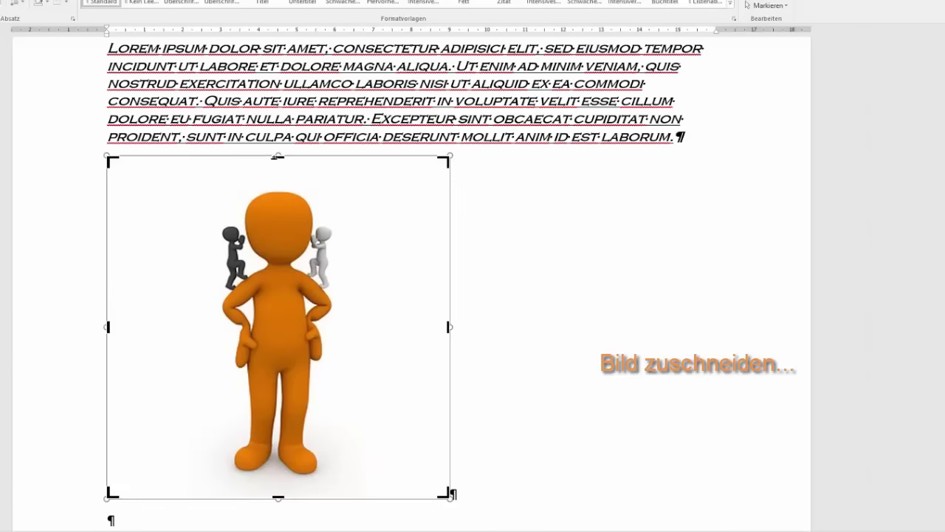
{"action": "left_click_drag", "start_coordinate": [278, 155], "coordinate": [277, 187]}
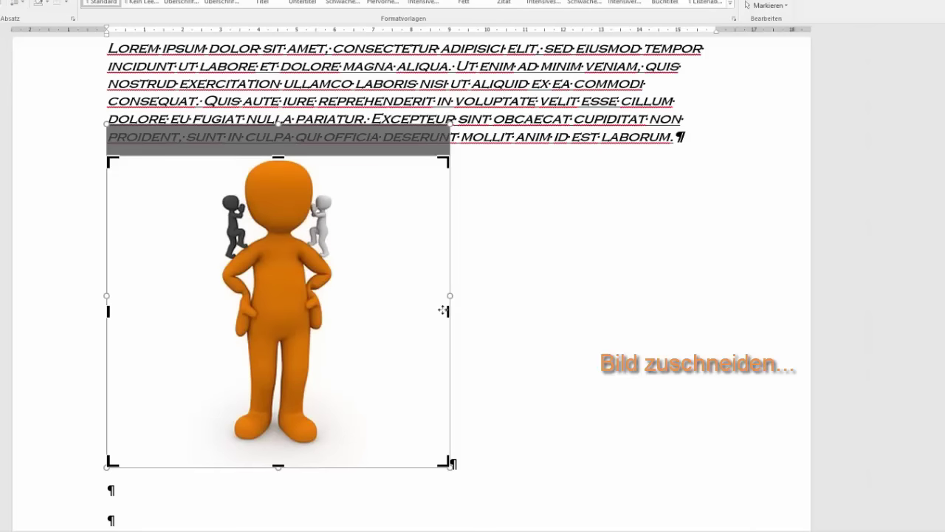
{"action": "left_click_drag", "start_coordinate": [448, 311], "coordinate": [339, 310]}
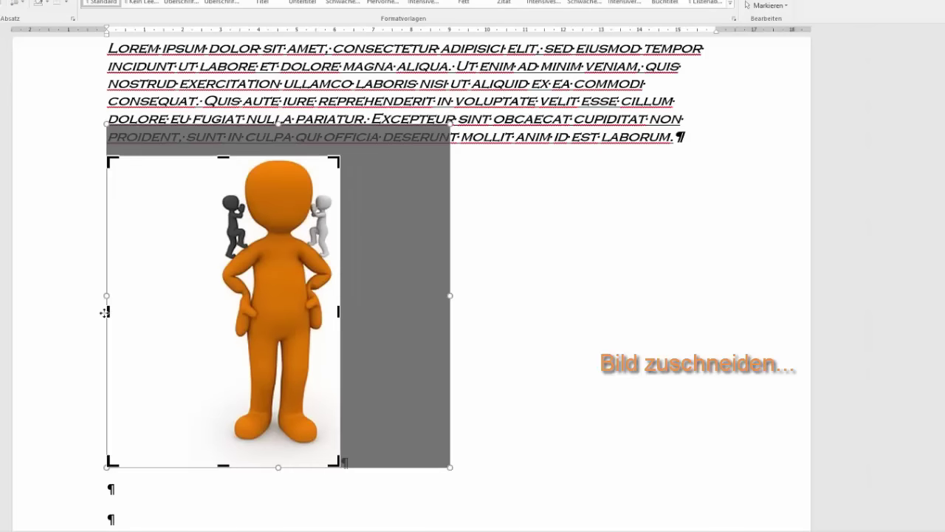
{"action": "left_click_drag", "start_coordinate": [108, 311], "coordinate": [216, 319]}
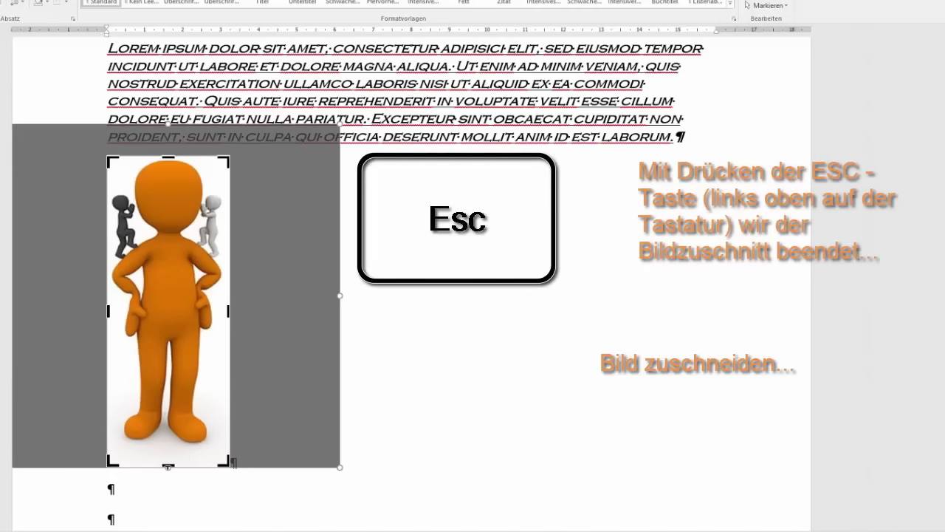
{"action": "left_click_drag", "start_coordinate": [168, 465], "coordinate": [168, 444]}
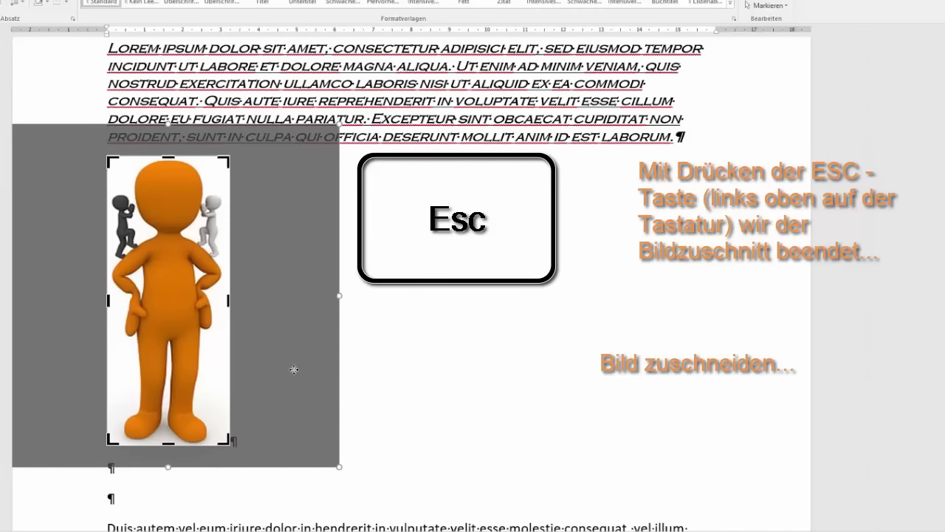
{"action": "key", "text": "Escape"}
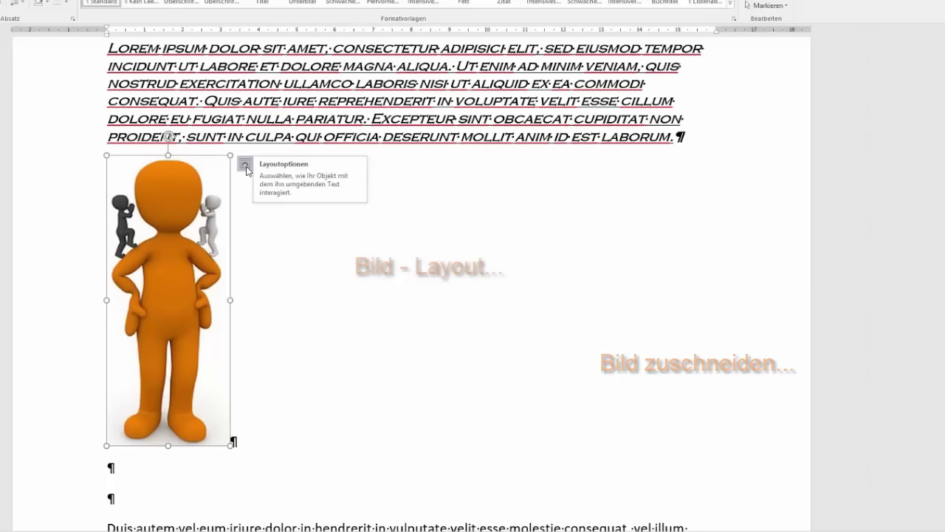
Give the cropped figure Square text wrapping and drag it up into the middle of the paragraph.
{"action": "left_click", "coordinate": [245, 165]}
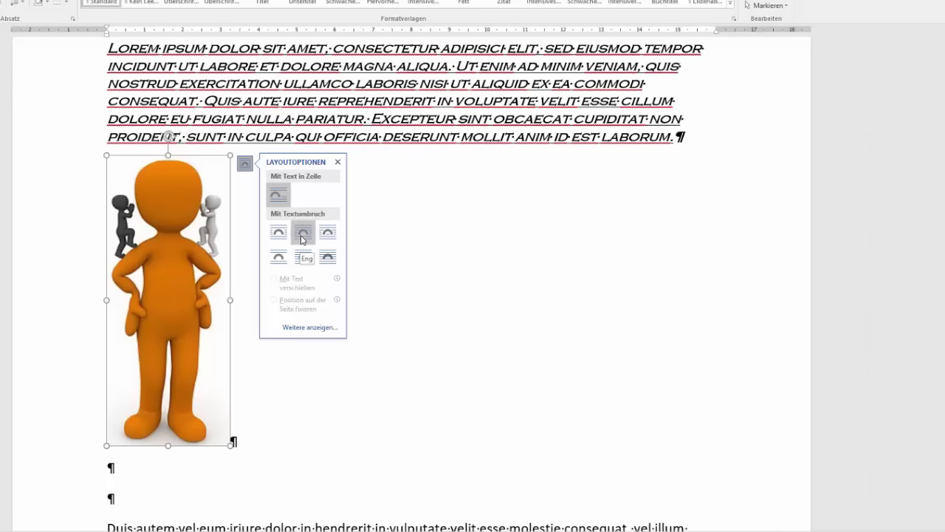
{"action": "left_click", "coordinate": [302, 239]}
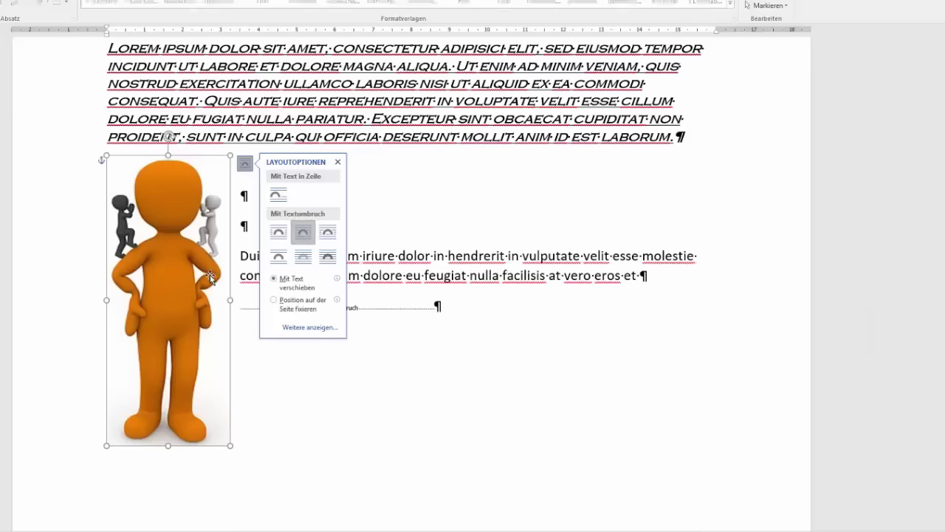
{"action": "mouse_move", "coordinate": [168, 275]}
{"action": "left_mouse_down"}
{"action": "mouse_move", "coordinate": [240, 242]}
{"action": "mouse_move", "coordinate": [253, 181]}
{"action": "mouse_move", "coordinate": [379, 177]}
{"action": "mouse_move", "coordinate": [337, 170]}
{"action": "left_mouse_up"}
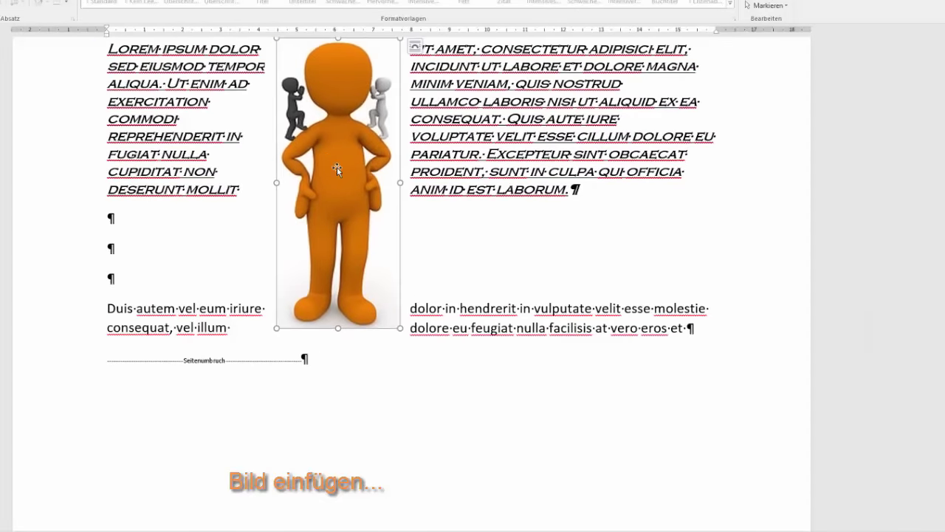
{"action": "scroll", "coordinate": [552, 281], "scroll_direction": "up", "scroll_amount": 4}
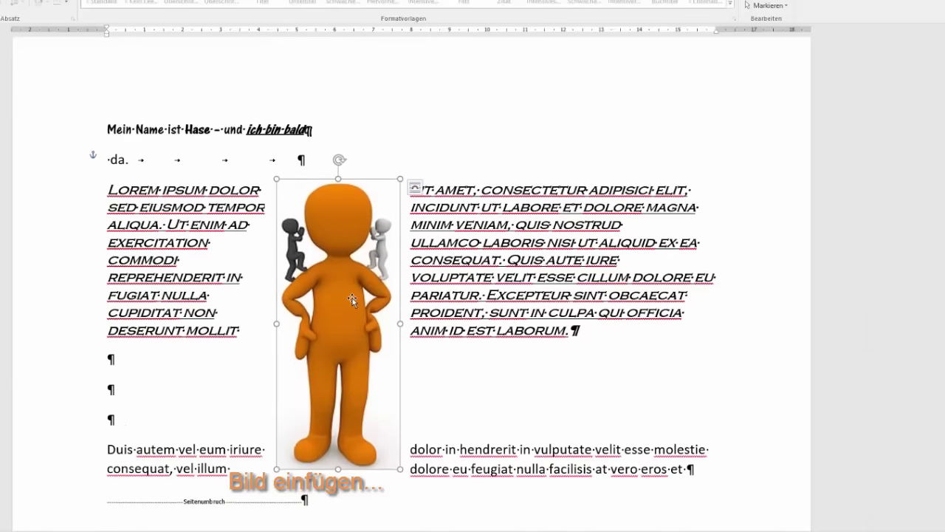
Drag the orange figure picture out to the page's right edge.
{"action": "mouse_move", "coordinate": [352, 299]}
{"action": "left_mouse_down"}
{"action": "mouse_move", "coordinate": [715, 302]}
{"action": "mouse_move", "coordinate": [724, 289]}
{"action": "left_mouse_up"}
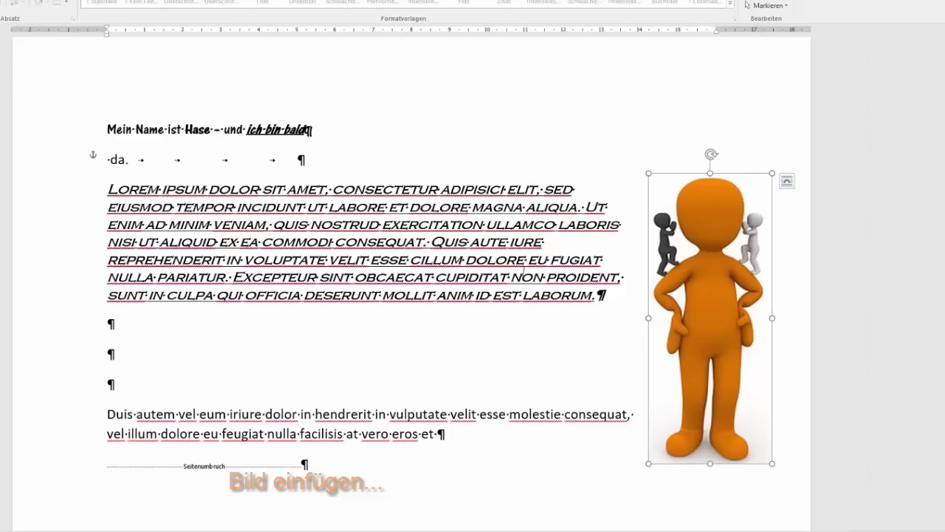
{"action": "left_click", "coordinate": [724, 272]}
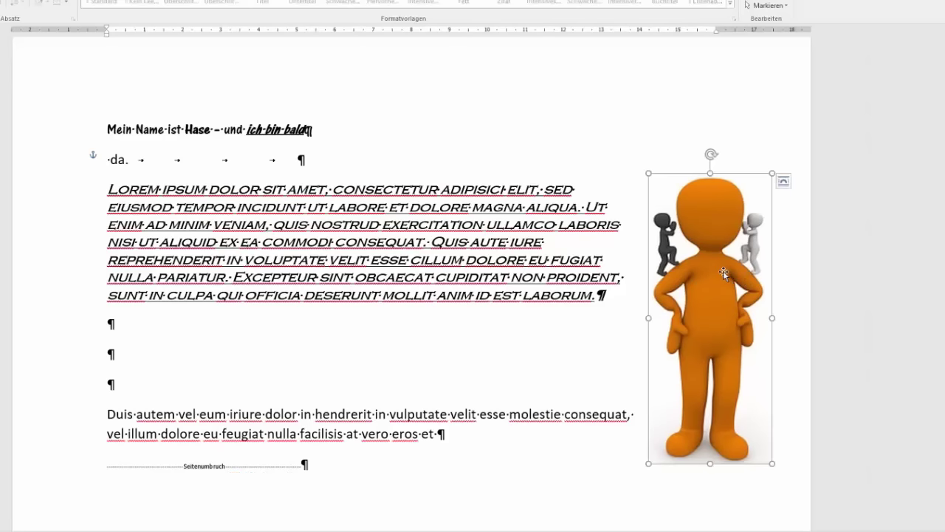
{"action": "left_click", "coordinate": [430, 273]}
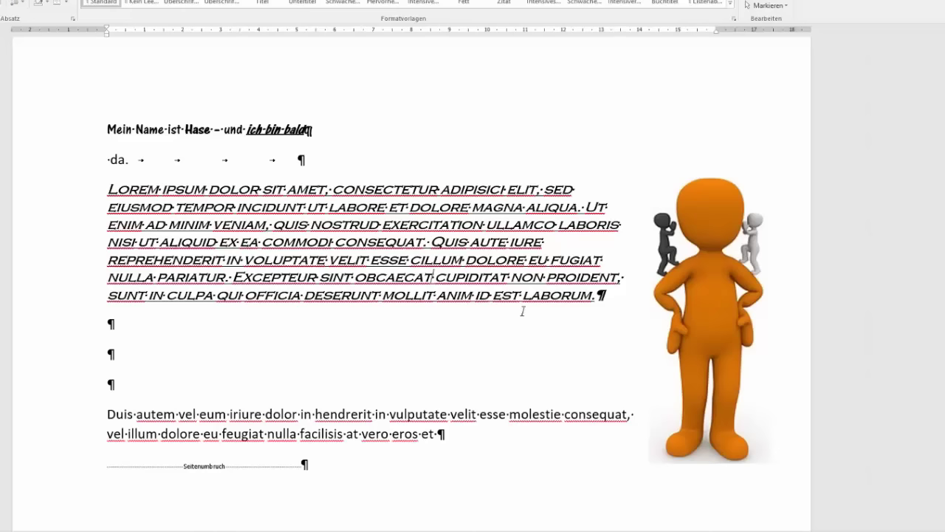
{"action": "left_click", "coordinate": [723, 272]}
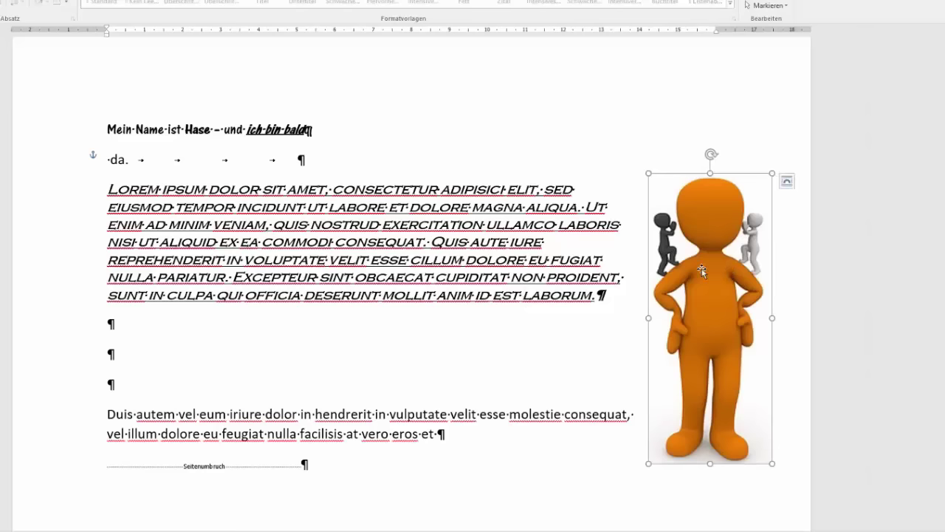
{"action": "left_click", "coordinate": [310, 327]}
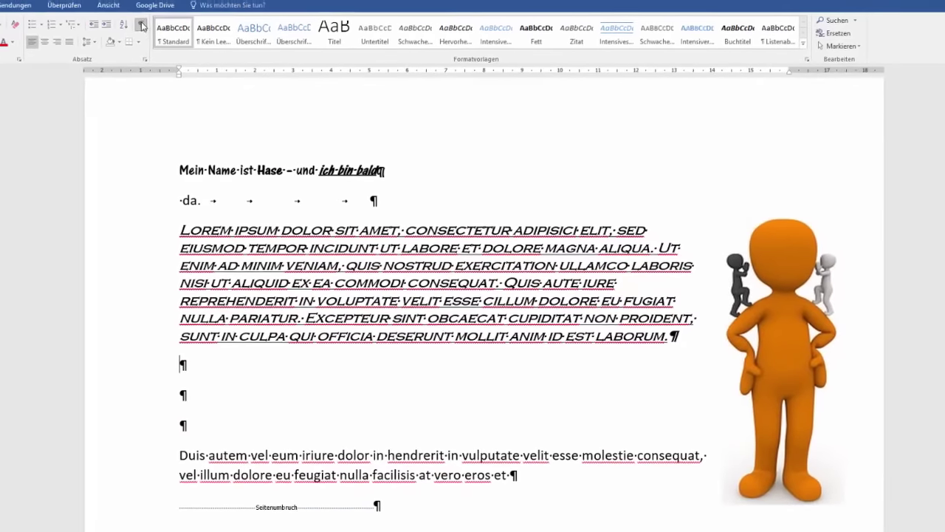
Toggle the ¶ formatting marks off and on, then nudge the figure beside the text.
{"action": "left_click", "coordinate": [145, 29]}
{"action": "left_click", "coordinate": [144, 29]}
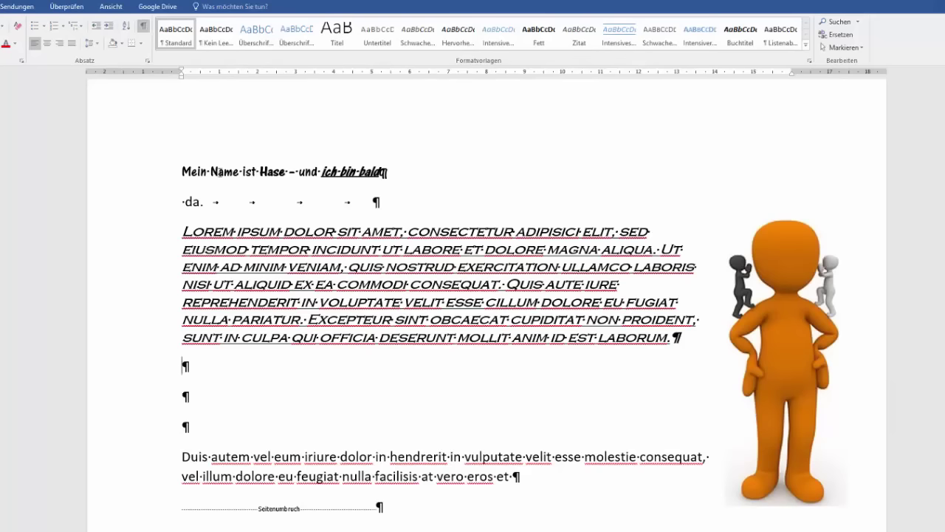
{"action": "double_click", "coordinate": [219, 171]}
{"action": "left_click", "coordinate": [219, 174]}
{"action": "mouse_move", "coordinate": [791, 320]}
{"action": "left_mouse_down"}
{"action": "mouse_move", "coordinate": [756, 299]}
{"action": "mouse_move", "coordinate": [763, 305]}
{"action": "left_mouse_up"}
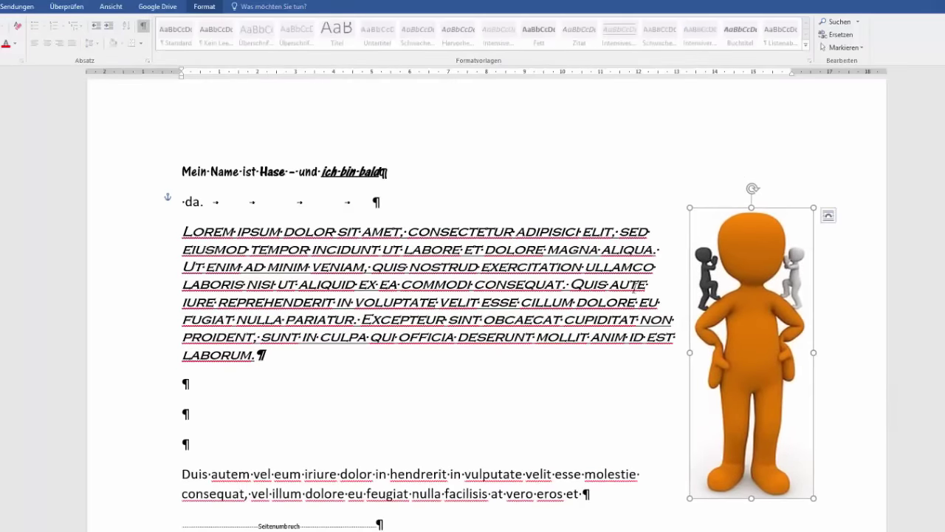
{"action": "left_click", "coordinate": [193, 382]}
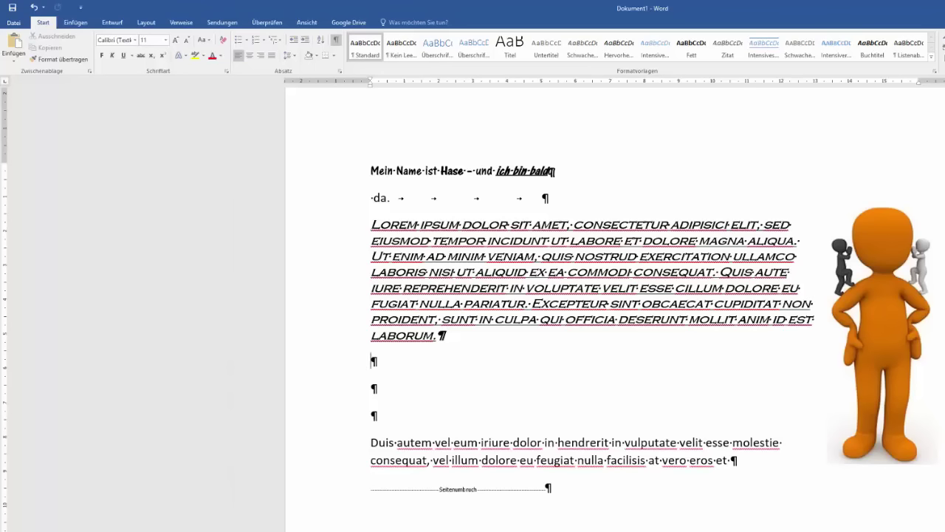
Open the green puzzle illustration on Pixabay and choose the small 640×640 size.
{"action": "key", "text": "alt+Tab"}
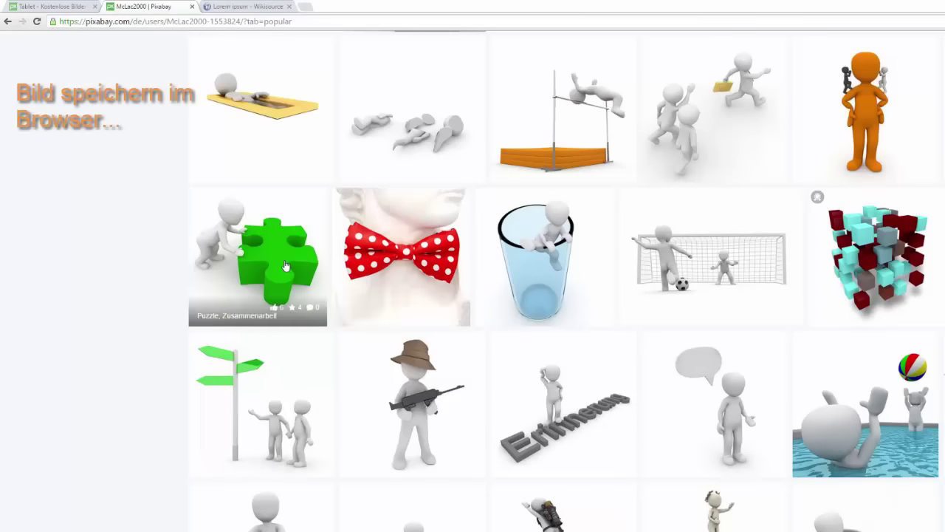
{"action": "left_click", "coordinate": [287, 265]}
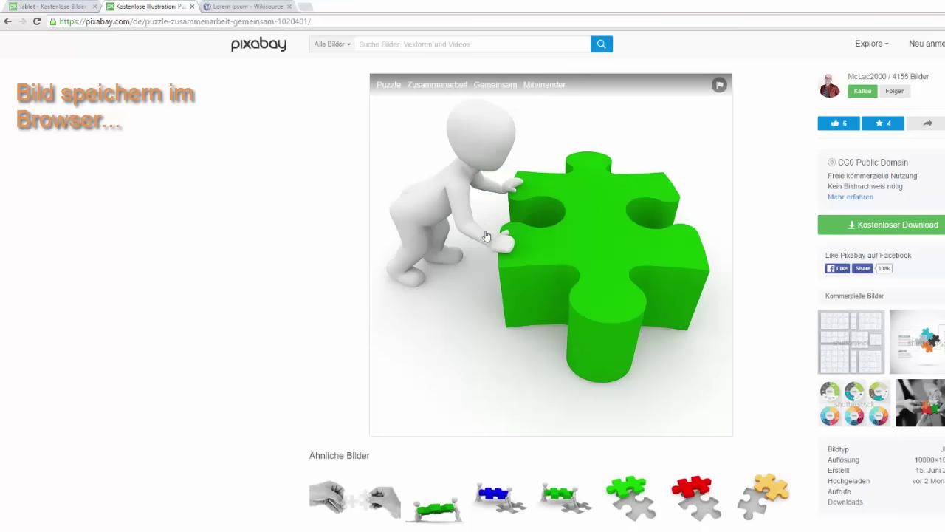
{"action": "left_click", "coordinate": [874, 225]}
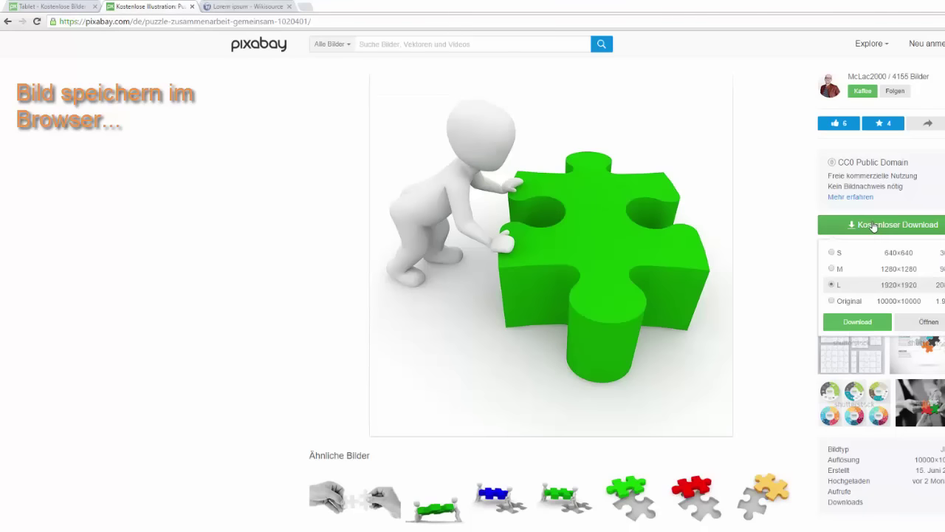
{"action": "left_click", "coordinate": [833, 254]}
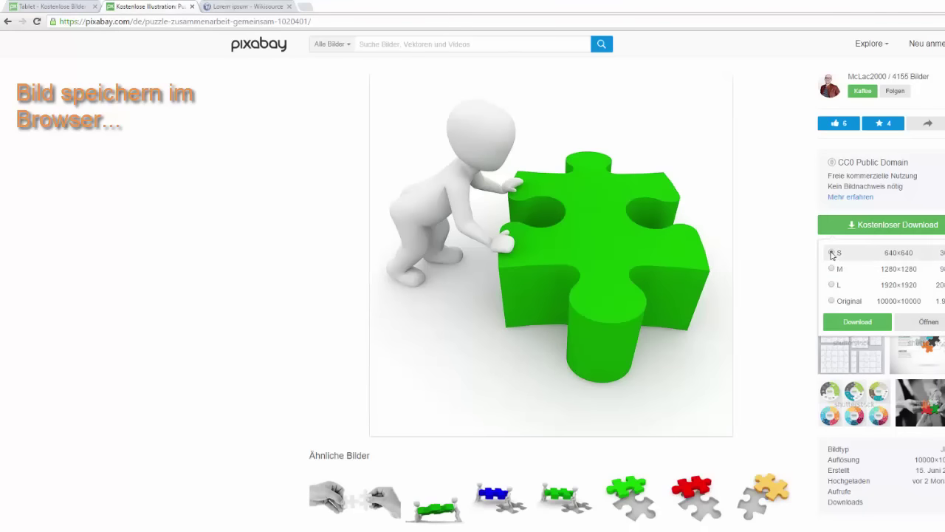
Save the puzzle image to disk as puzzle-1020401_640.jpg.
{"action": "right_click", "coordinate": [601, 246]}
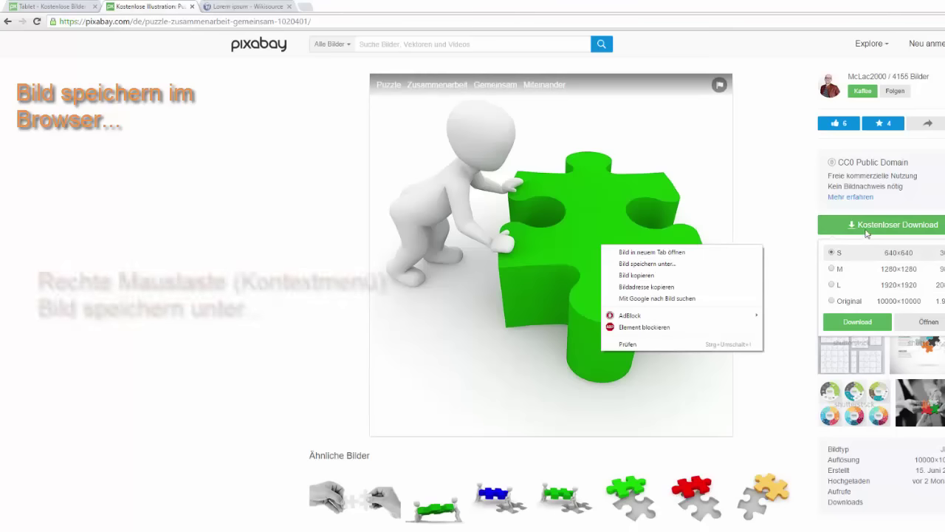
{"action": "left_click", "coordinate": [777, 223]}
{"action": "left_click", "coordinate": [842, 231]}
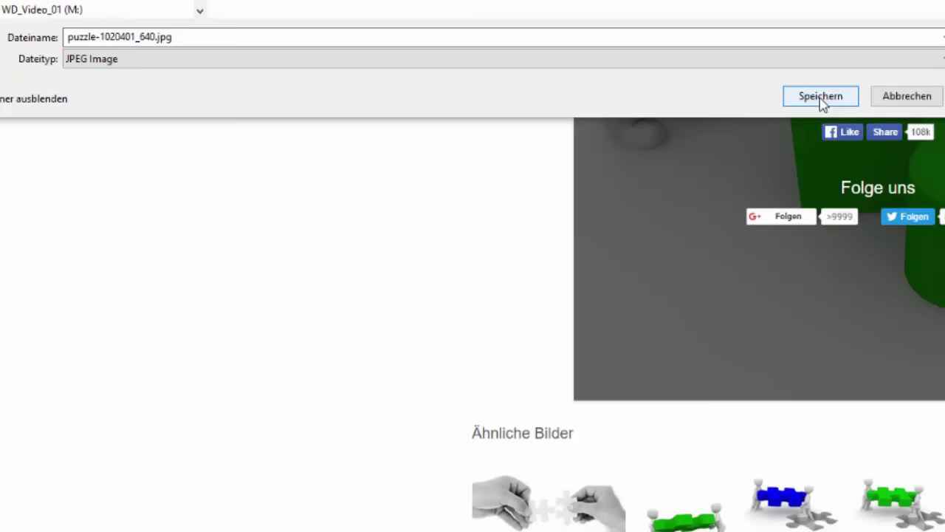
{"action": "left_click", "coordinate": [821, 99]}
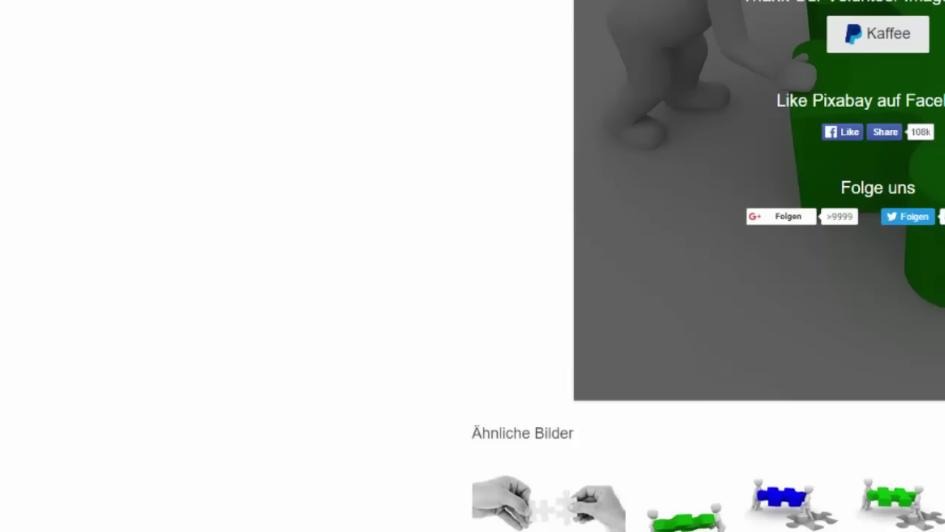
Insert puzzle-1020401_640.jpg from file into the empty paragraph below the Lorem paragraph.
{"action": "left_click", "coordinate": [820, 500]}
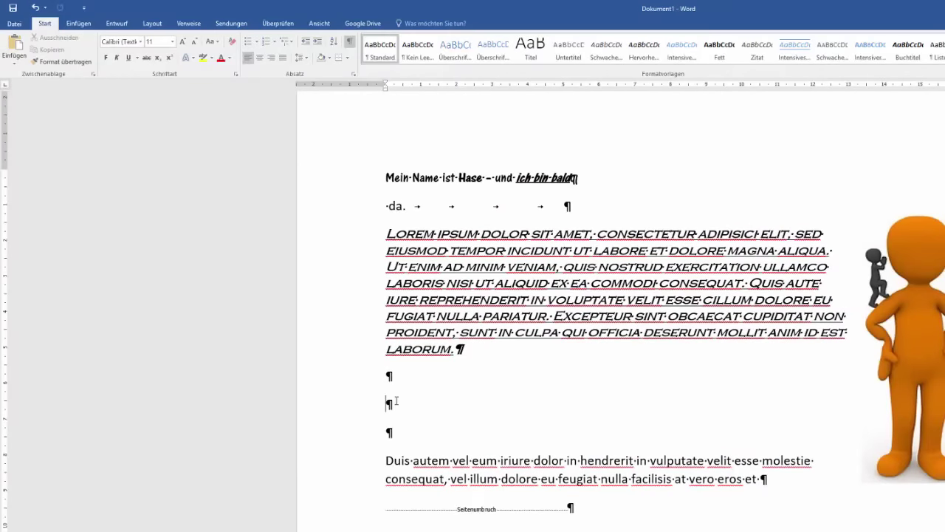
{"action": "left_click", "coordinate": [397, 401]}
{"action": "left_click", "coordinate": [73, 24]}
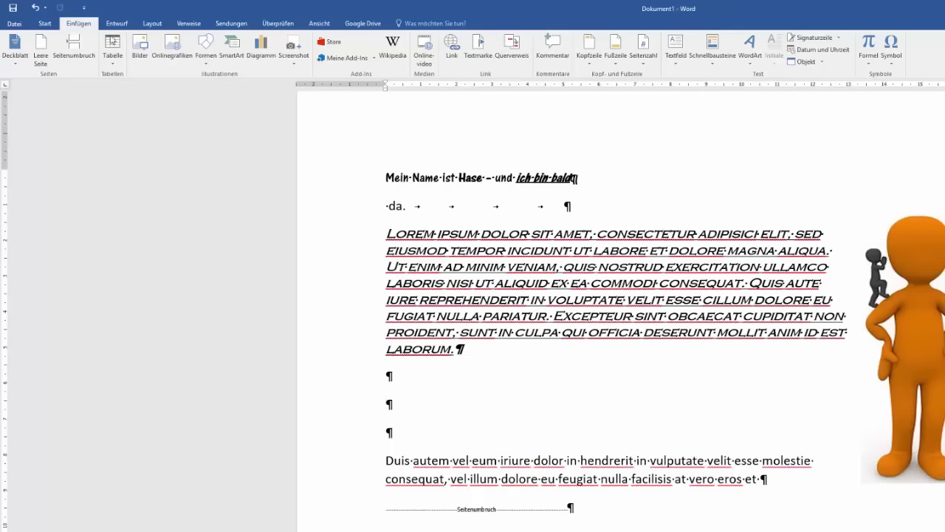
{"action": "left_click", "coordinate": [137, 48]}
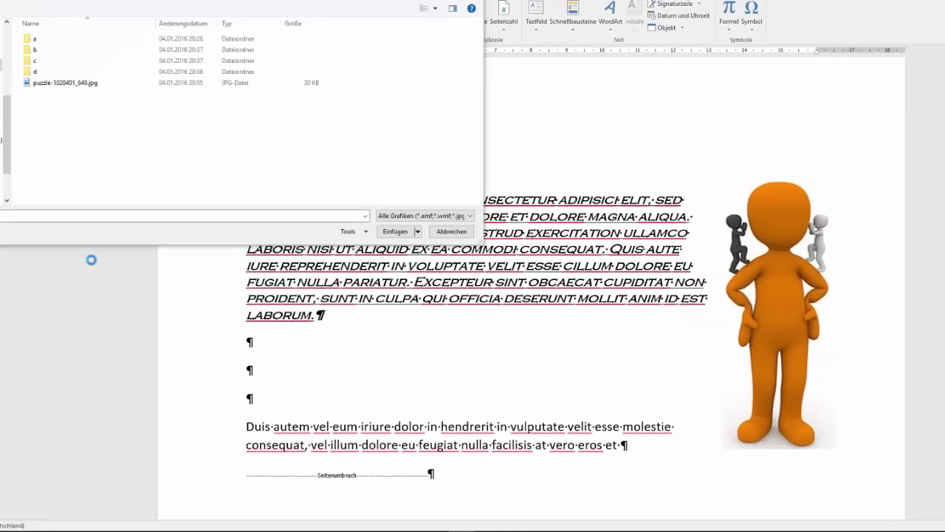
{"action": "left_click", "coordinate": [44, 85]}
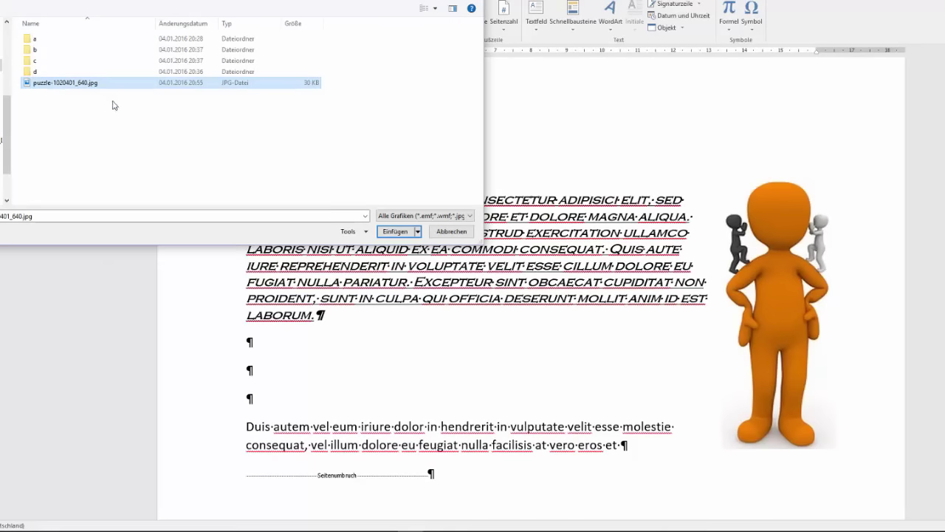
{"action": "left_click", "coordinate": [395, 231]}
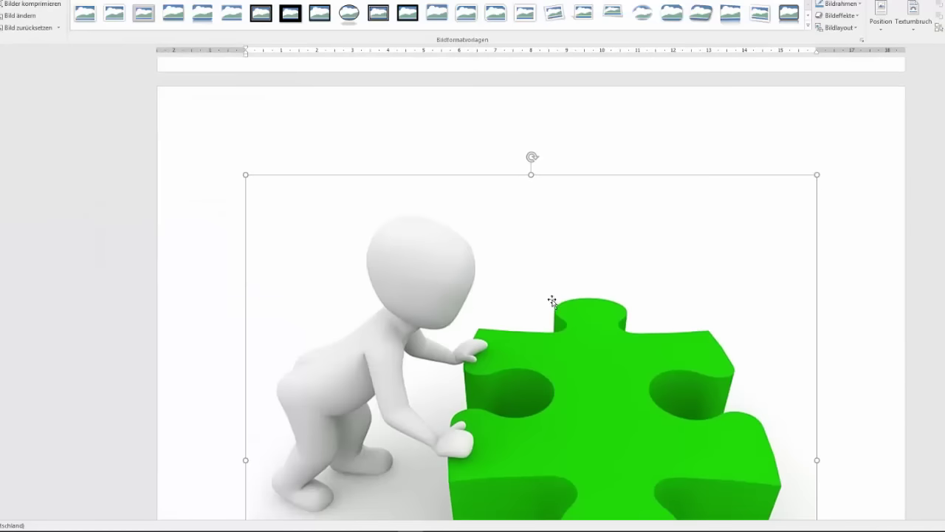
Crop the puzzle picture's top, right and left edges, and its empty lower part.
{"action": "scroll", "coordinate": [553, 299], "scroll_direction": "down", "scroll_amount": 7}
{"action": "scroll", "coordinate": [552, 300], "scroll_direction": "up", "scroll_amount": 6}
{"action": "right_click", "coordinate": [552, 300]}
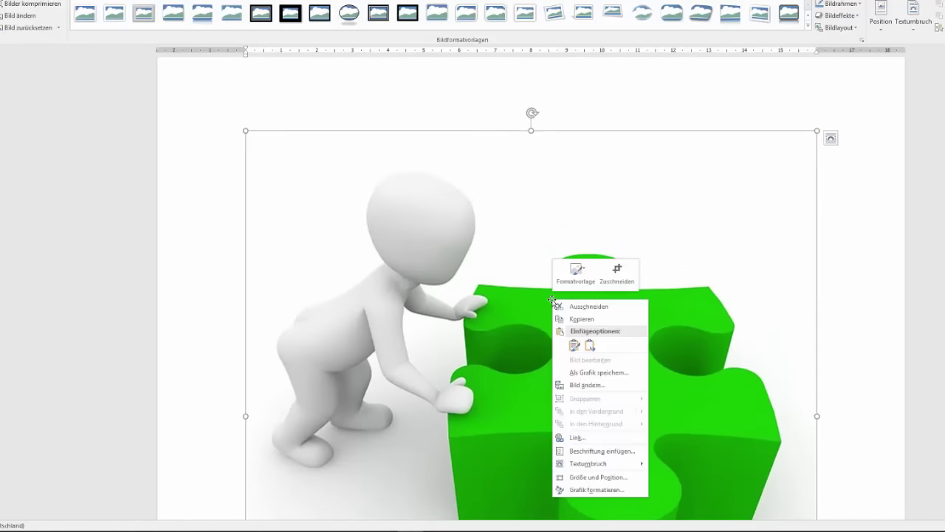
{"action": "left_click", "coordinate": [617, 272]}
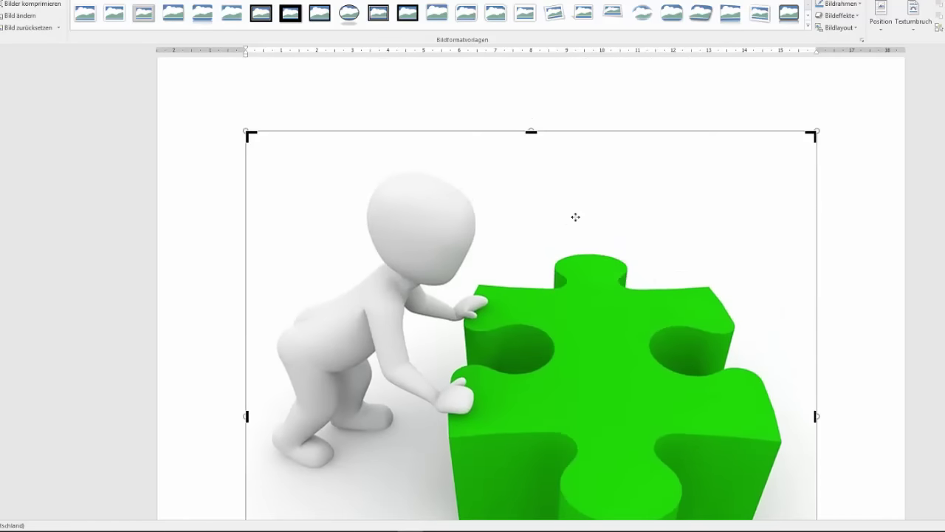
{"action": "left_click_drag", "start_coordinate": [531, 133], "coordinate": [530, 169]}
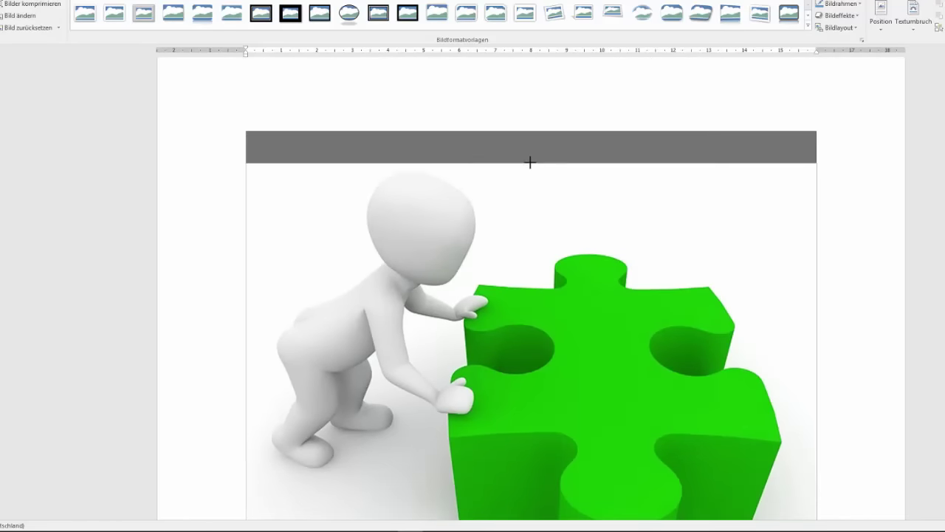
{"action": "scroll", "coordinate": [530, 164], "scroll_direction": "down", "scroll_amount": 2}
{"action": "key", "text": "Escape"}
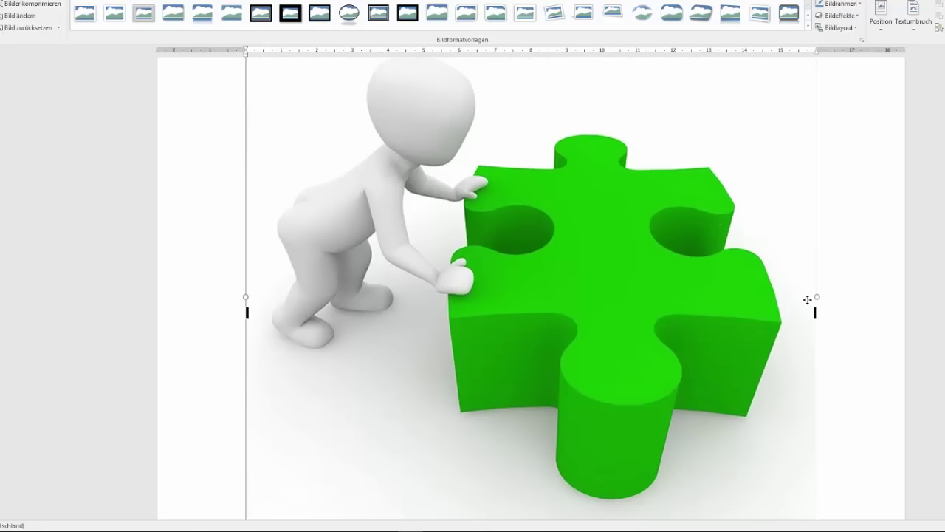
{"action": "left_click_drag", "start_coordinate": [815, 313], "coordinate": [788, 316]}
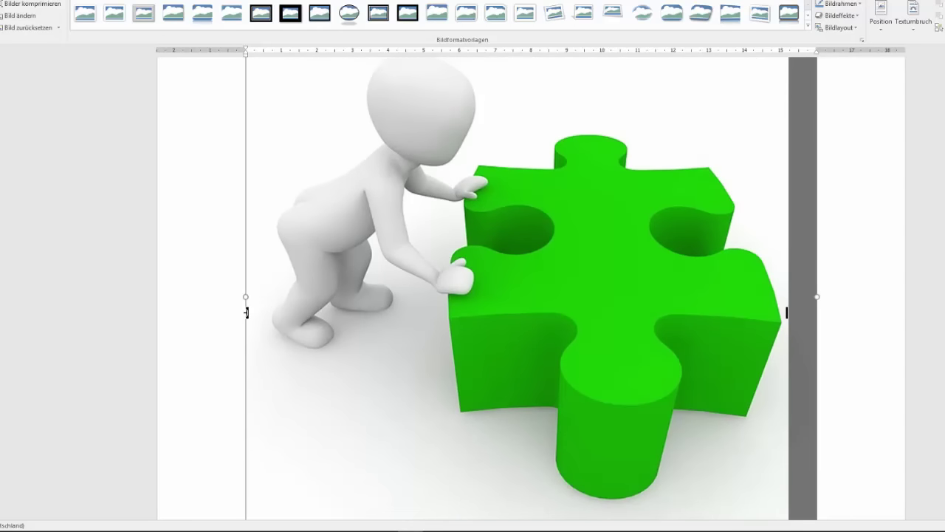
{"action": "left_click_drag", "start_coordinate": [247, 312], "coordinate": [270, 313]}
{"action": "scroll", "coordinate": [394, 300], "scroll_direction": "down", "scroll_amount": 4}
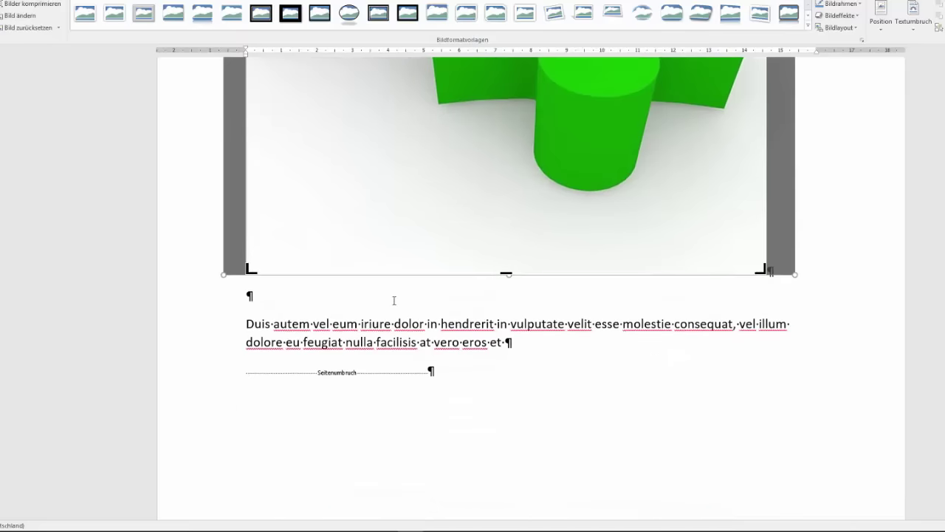
{"action": "left_click_drag", "start_coordinate": [506, 274], "coordinate": [521, 199]}
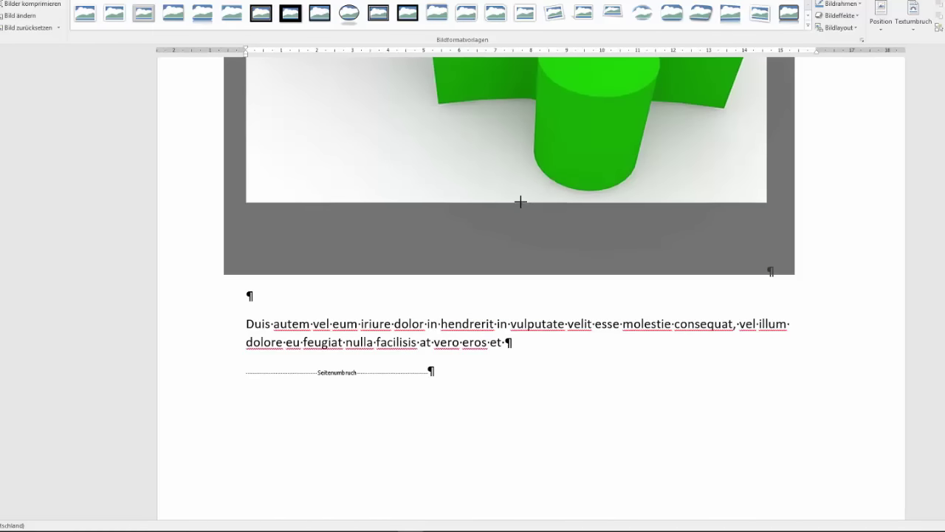
{"action": "key", "text": "Escape"}
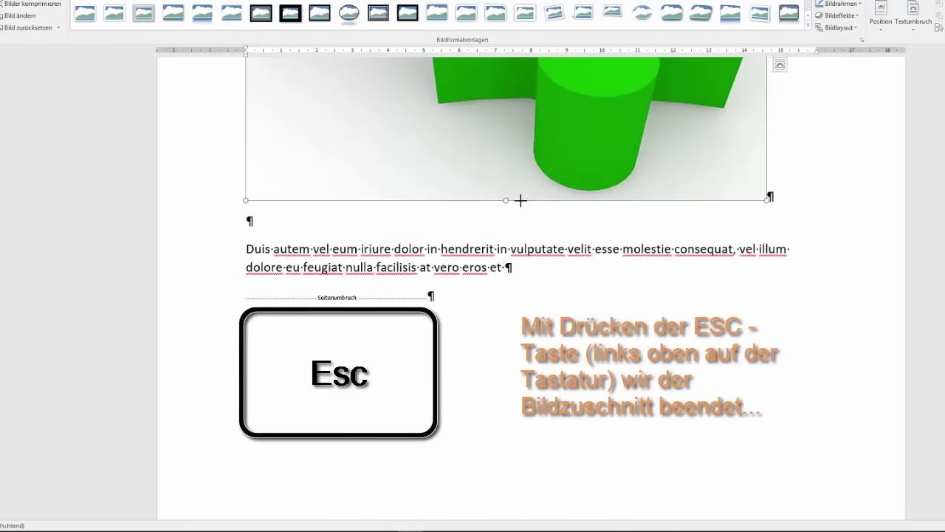
Shrink the cropped puzzle picture to a small size by dragging a corner handle.
{"action": "scroll", "coordinate": [521, 201], "scroll_direction": "up", "scroll_amount": 6}
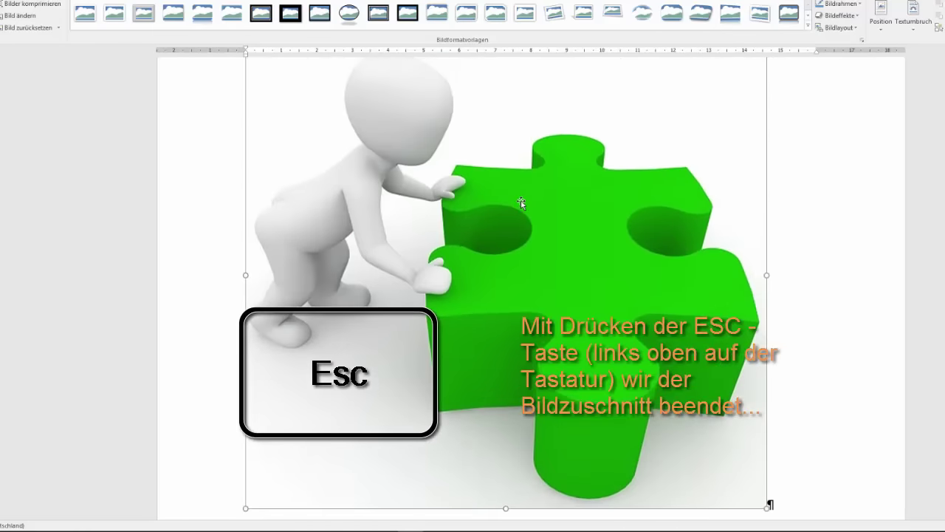
{"action": "scroll", "coordinate": [521, 202], "scroll_direction": "up", "scroll_amount": 1}
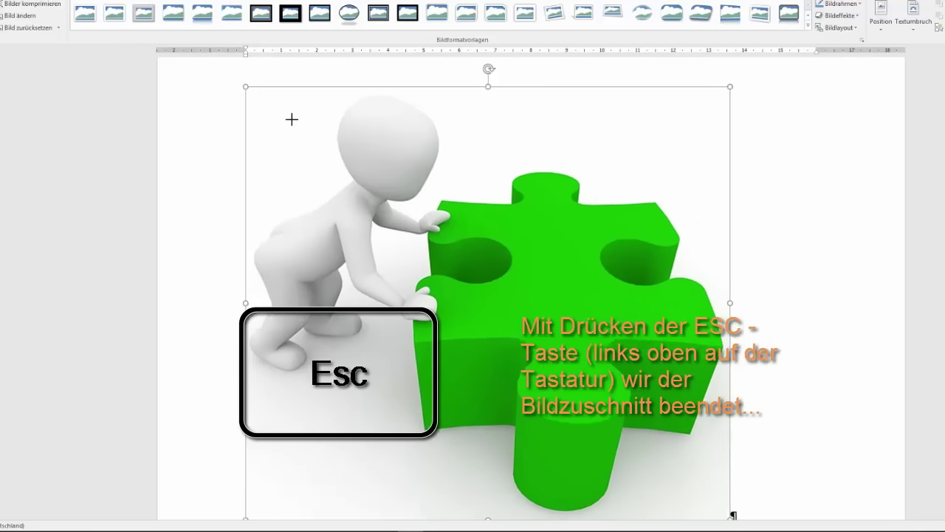
{"action": "left_click_drag", "start_coordinate": [246, 86], "coordinate": [489, 274]}
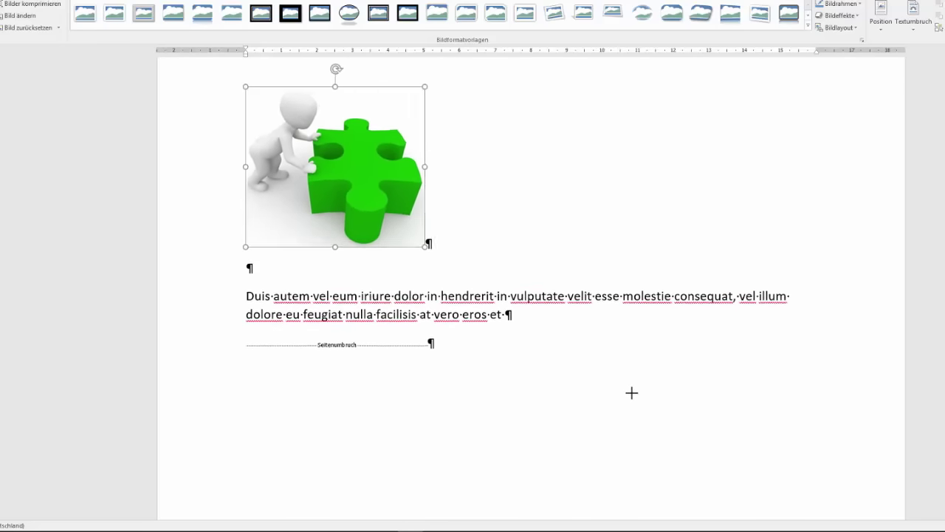
{"action": "scroll", "coordinate": [508, 267], "scroll_direction": "up", "scroll_amount": 4}
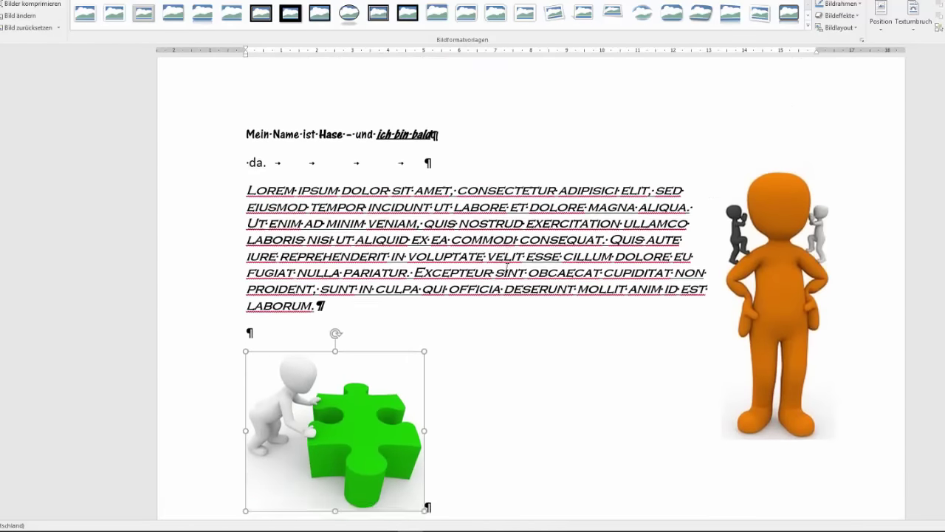
Lower the puzzle picture's height, set Tight (Passend) wrapping, and move it into the Lorem paragraph.
{"action": "scroll", "coordinate": [443, 268], "scroll_direction": "down", "scroll_amount": 2}
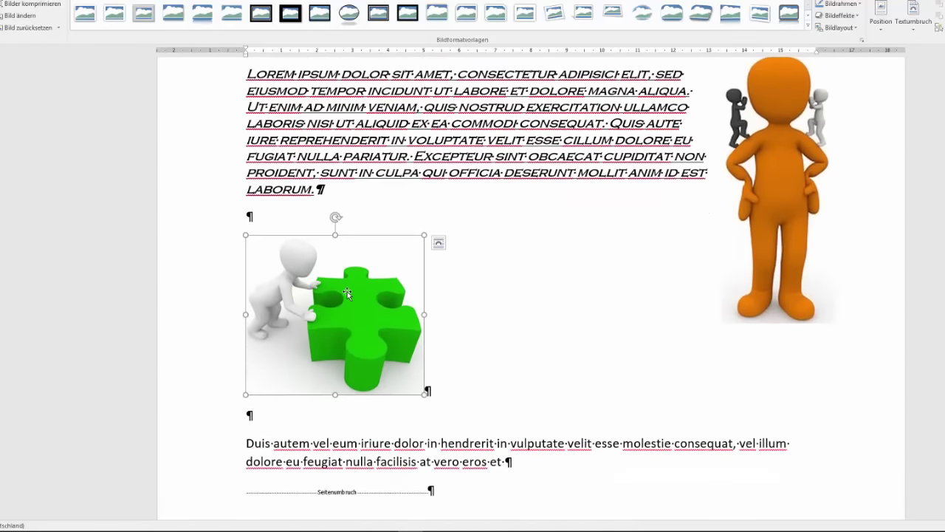
{"action": "right_click", "coordinate": [347, 291]}
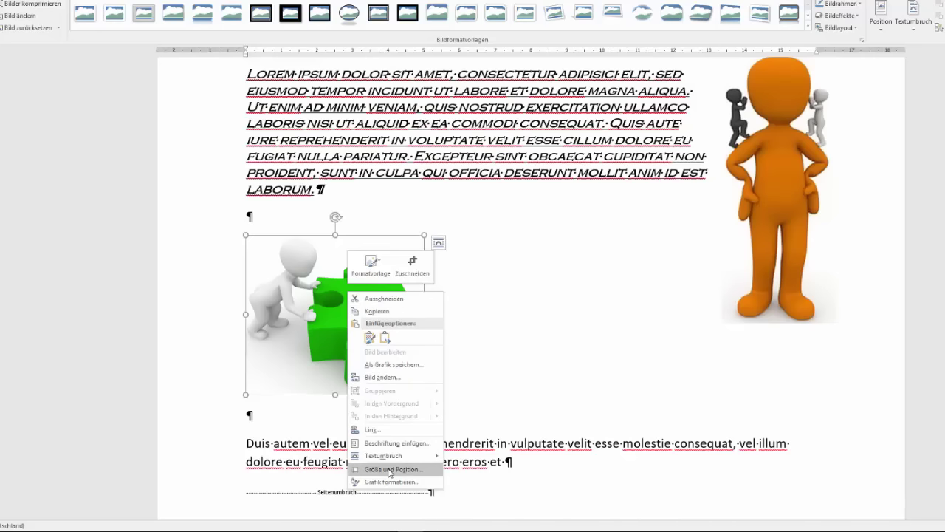
{"action": "left_click", "coordinate": [390, 470]}
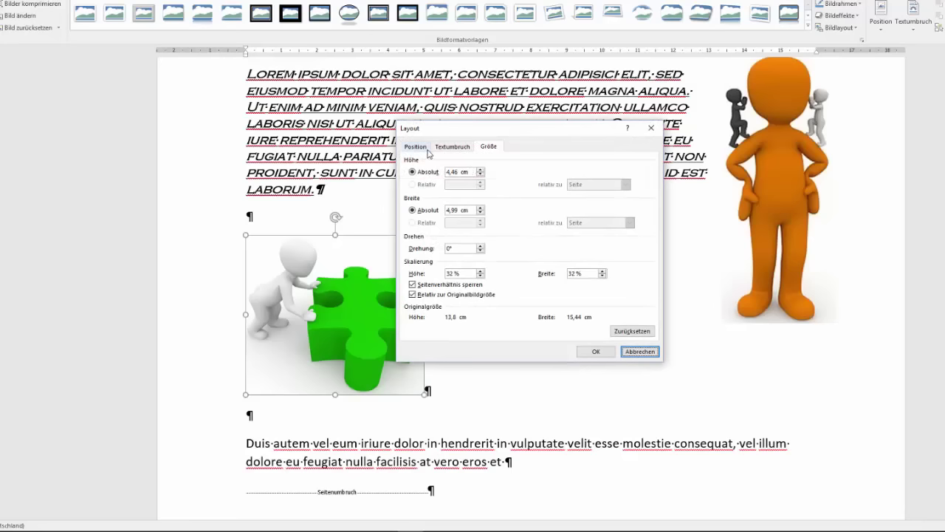
{"action": "left_click", "coordinate": [480, 174]}
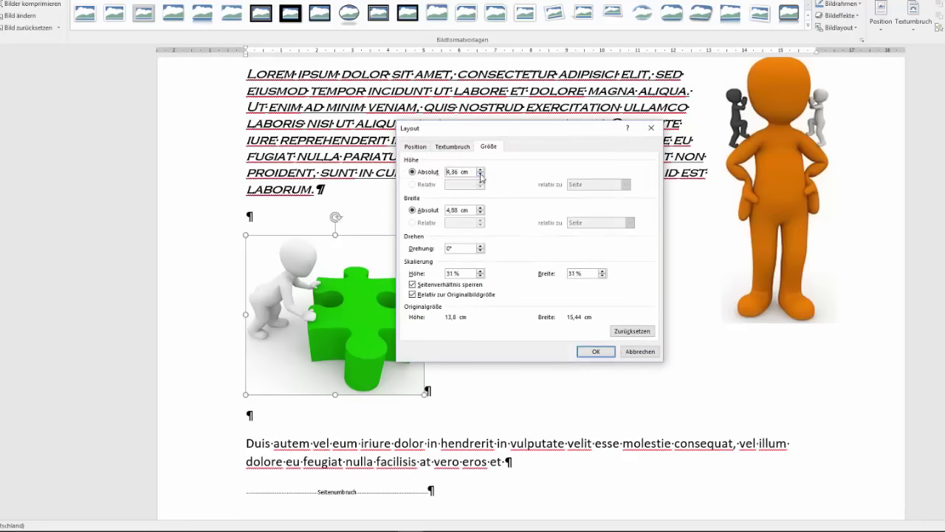
{"action": "left_click", "coordinate": [480, 175]}
{"action": "left_click", "coordinate": [453, 147]}
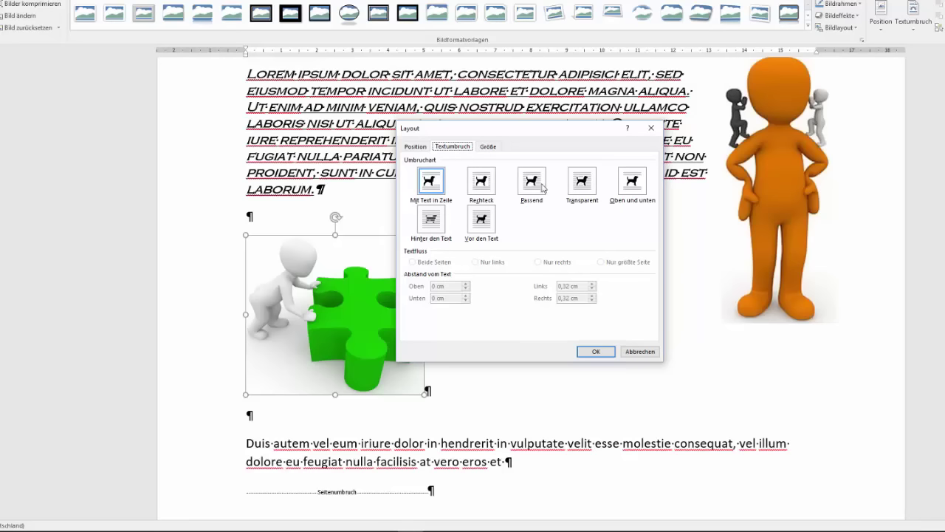
{"action": "left_click", "coordinate": [543, 187]}
{"action": "left_click", "coordinate": [414, 147]}
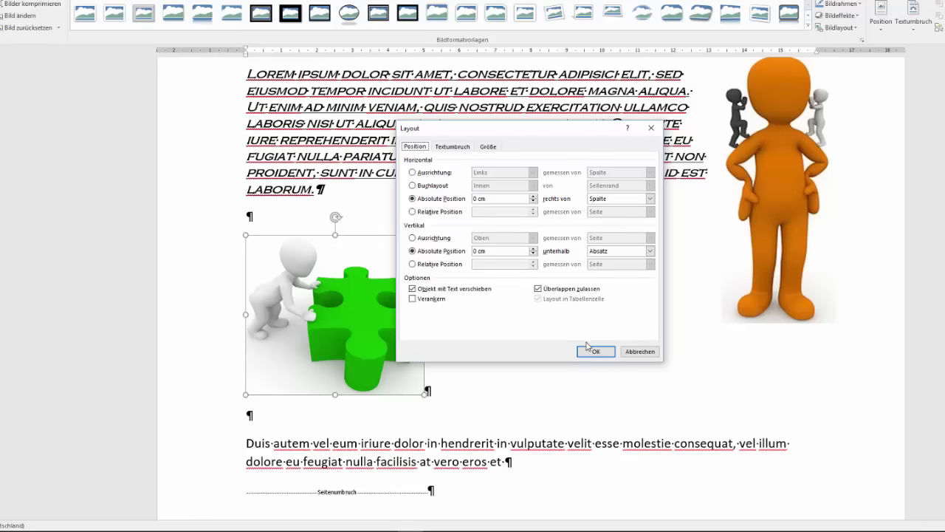
{"action": "left_click", "coordinate": [593, 352]}
{"action": "mouse_move", "coordinate": [317, 304]}
{"action": "left_mouse_down"}
{"action": "mouse_move", "coordinate": [409, 282]}
{"action": "mouse_move", "coordinate": [497, 196]}
{"action": "mouse_move", "coordinate": [490, 191]}
{"action": "left_mouse_up"}
{"action": "left_click", "coordinate": [305, 290]}
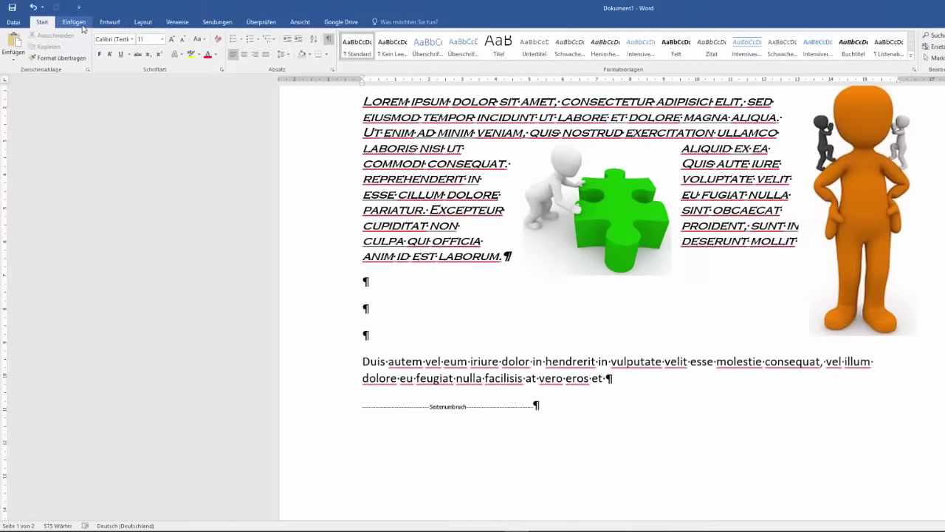
{"action": "left_click", "coordinate": [74, 23]}
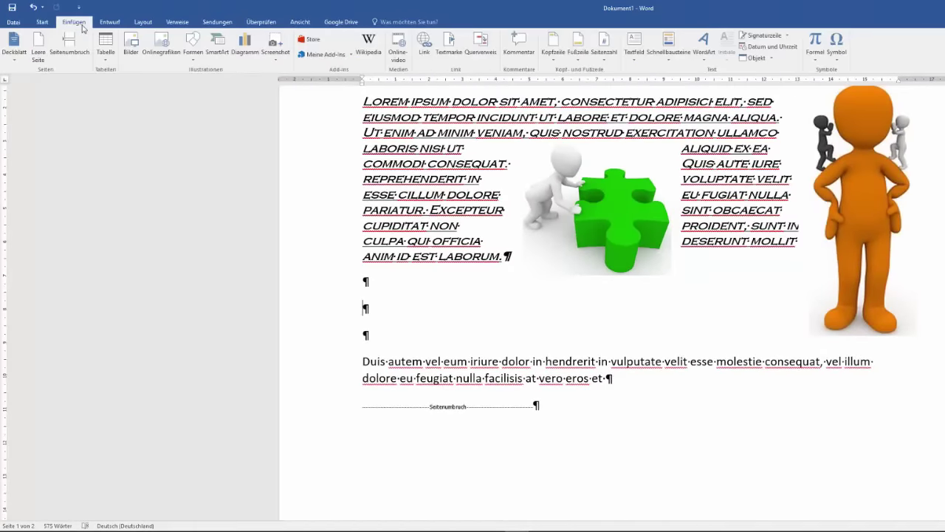
{"action": "left_click", "coordinate": [126, 215]}
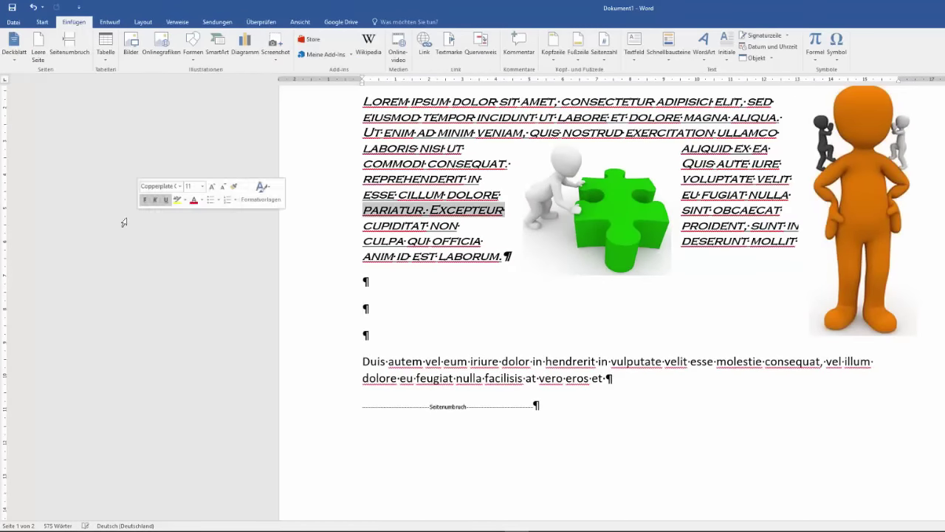
{"action": "left_click", "coordinate": [377, 300]}
{"action": "scroll", "coordinate": [377, 300], "scroll_direction": "up", "scroll_amount": 3}
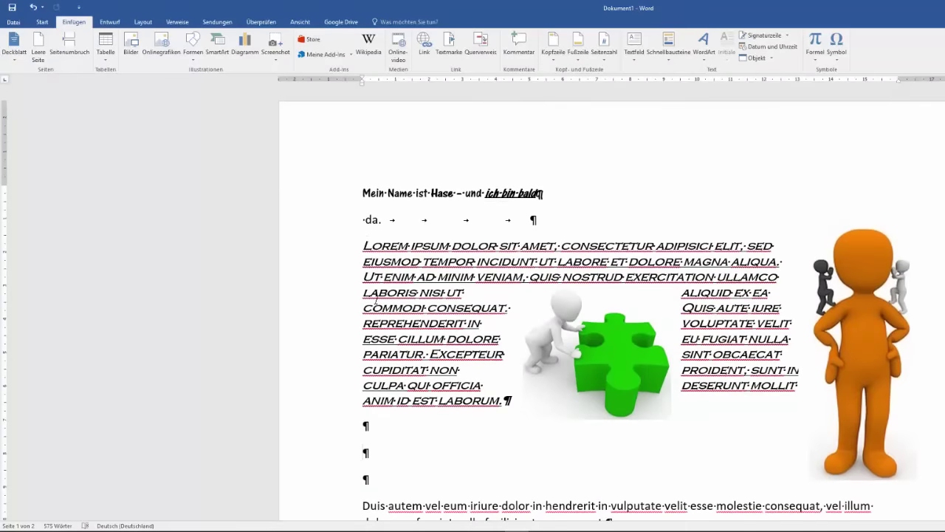